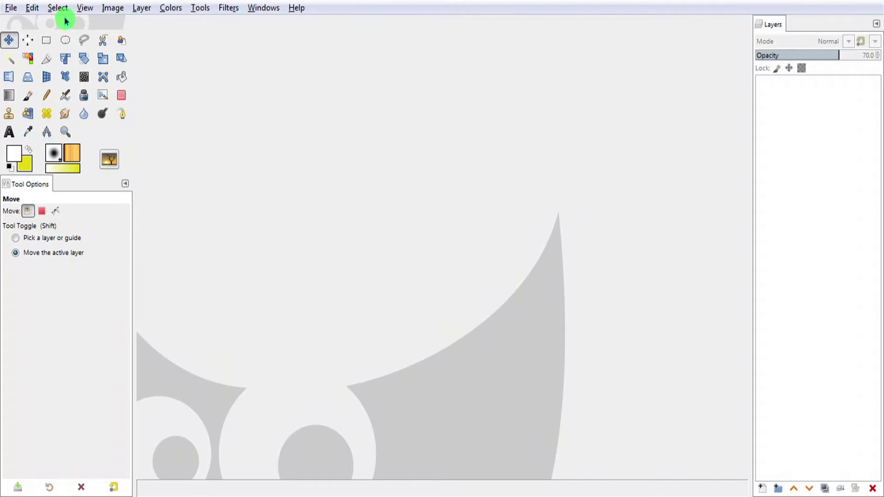
Start a new 1280×720 image set to fill with the background colour
{"action": "left_click", "coordinate": [14, 8]}
{"action": "left_click", "coordinate": [23, 24]}
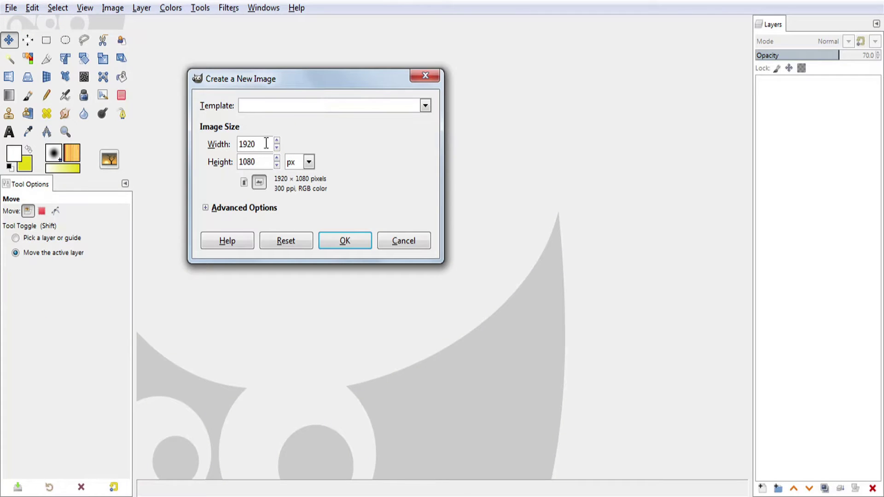
{"action": "double_click", "coordinate": [266, 143]}
{"action": "double_click", "coordinate": [261, 162]}
{"action": "type", "text": "720"}
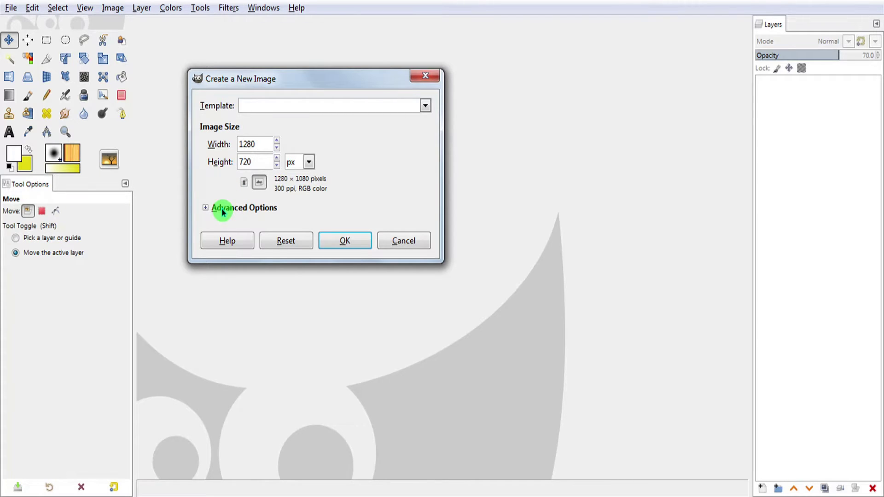
{"action": "left_click", "coordinate": [219, 208]}
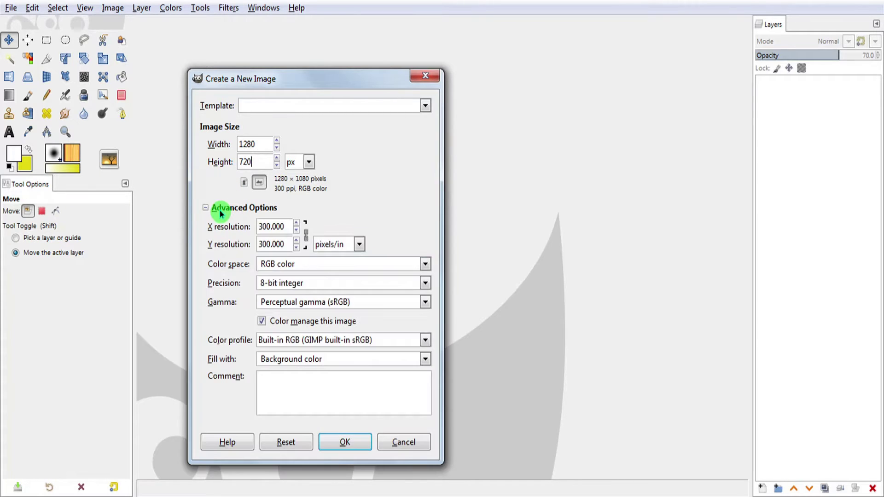
{"action": "left_click", "coordinate": [296, 360]}
{"action": "left_click", "coordinate": [296, 390]}
Set the foreground colour to black and create the image
{"action": "left_click", "coordinate": [19, 154]}
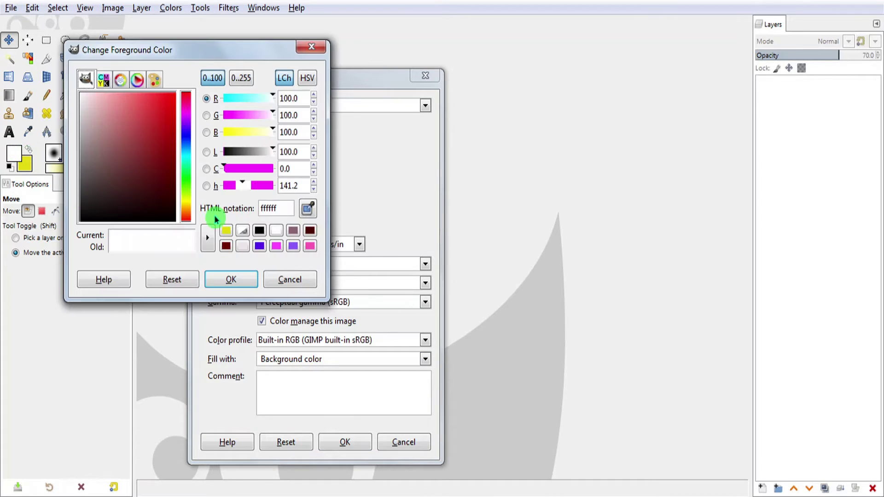
{"action": "left_click", "coordinate": [311, 232]}
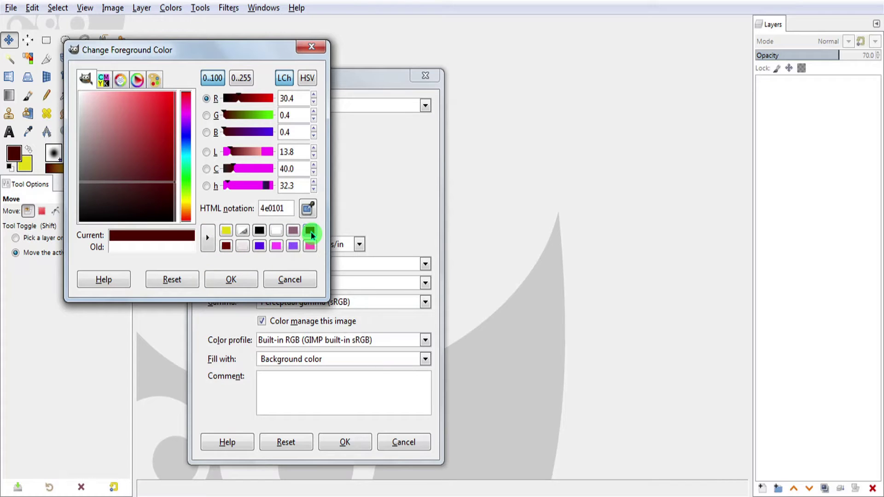
{"action": "left_click", "coordinate": [260, 230]}
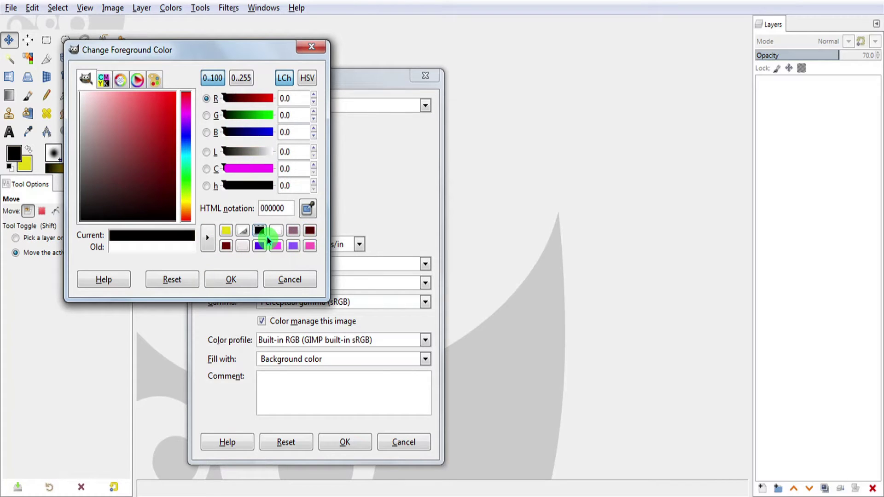
{"action": "left_click", "coordinate": [237, 281]}
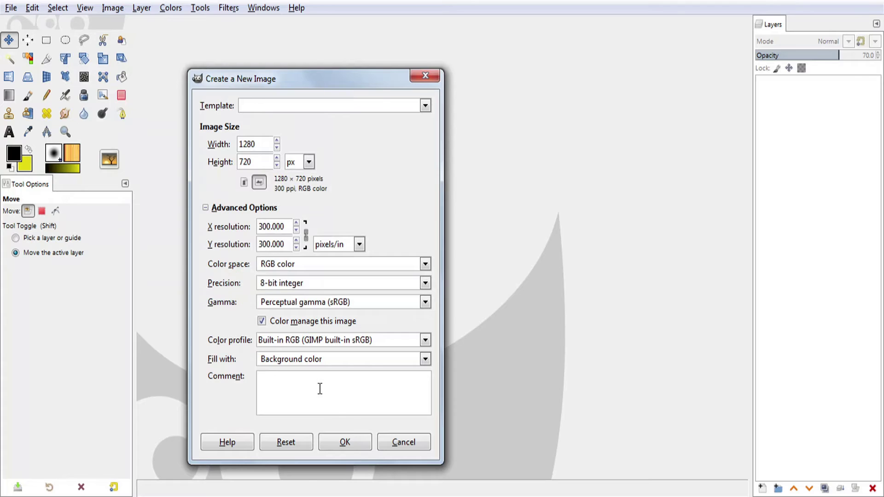
{"action": "left_click", "coordinate": [345, 442]}
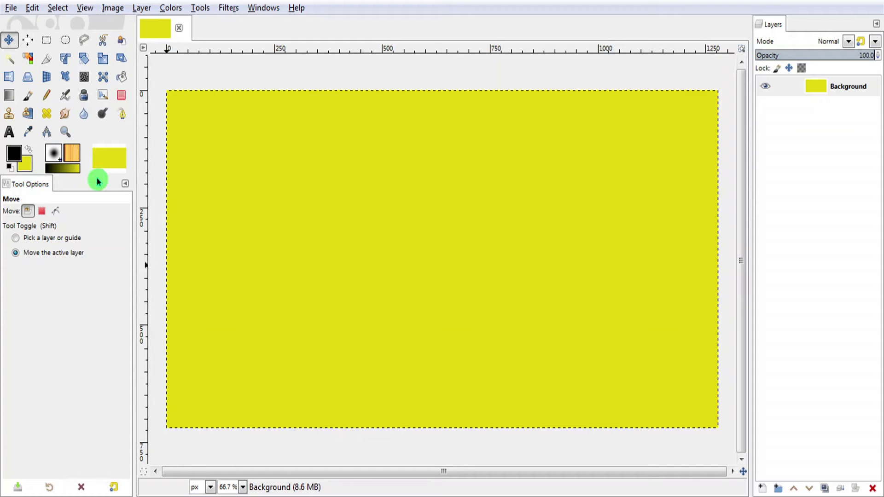
Swap the colours and fill the whole canvas with black
{"action": "left_click", "coordinate": [28, 150]}
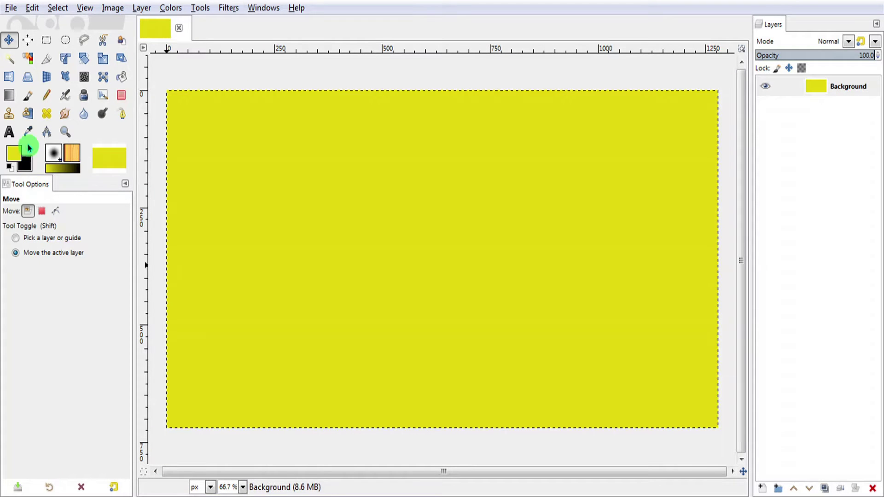
{"action": "left_click", "coordinate": [33, 7]}
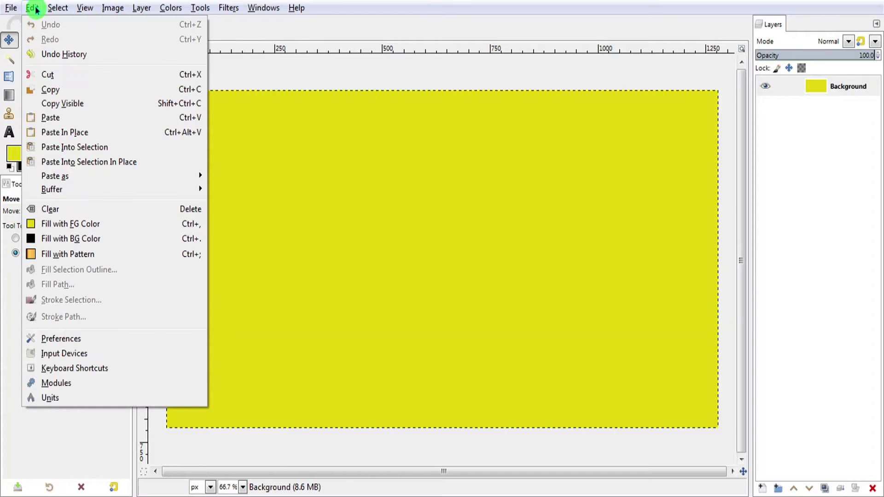
{"action": "left_click", "coordinate": [84, 237]}
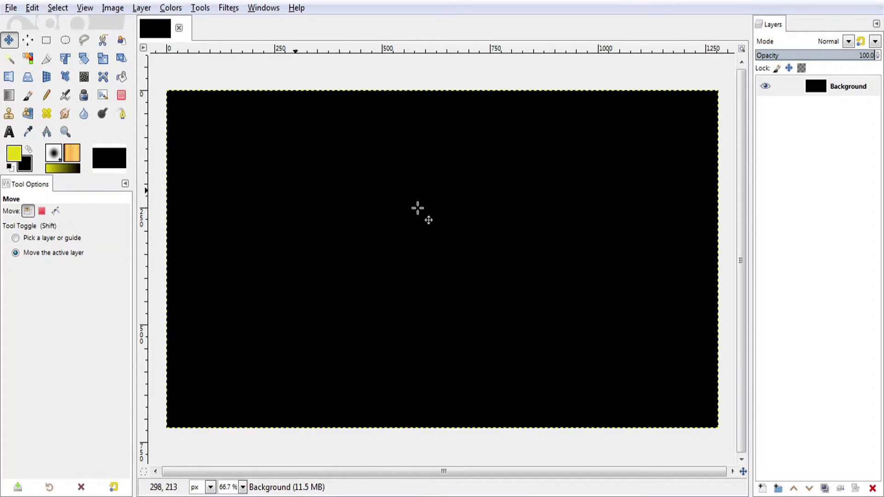
Open question-mark-2883630_1920.jpg from F:\photo editing resources
{"action": "left_click", "coordinate": [11, 8]}
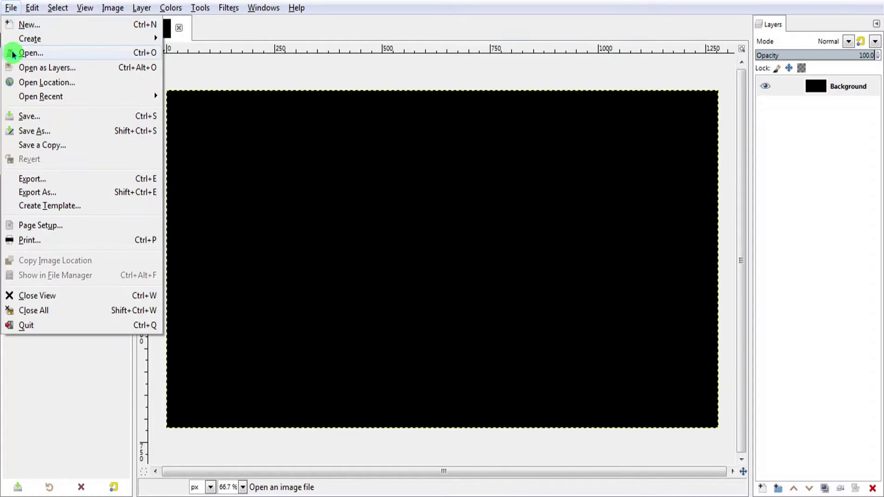
{"action": "left_click", "coordinate": [15, 54]}
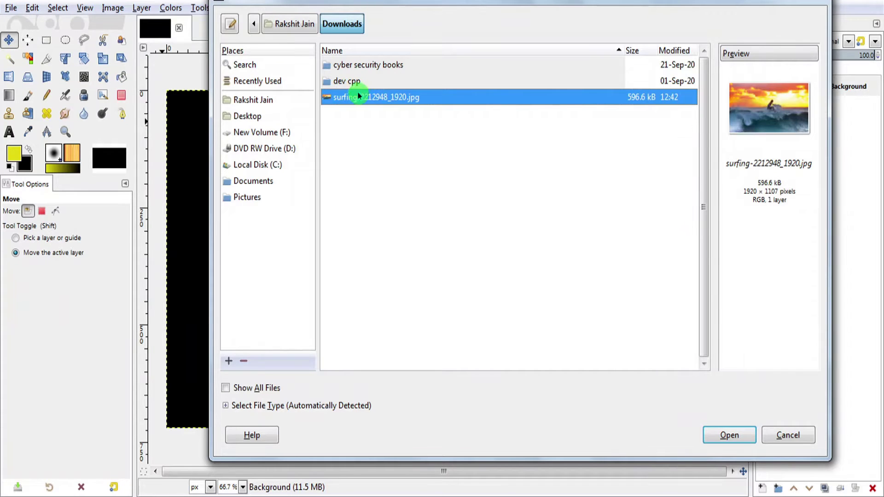
{"action": "left_click", "coordinate": [274, 132]}
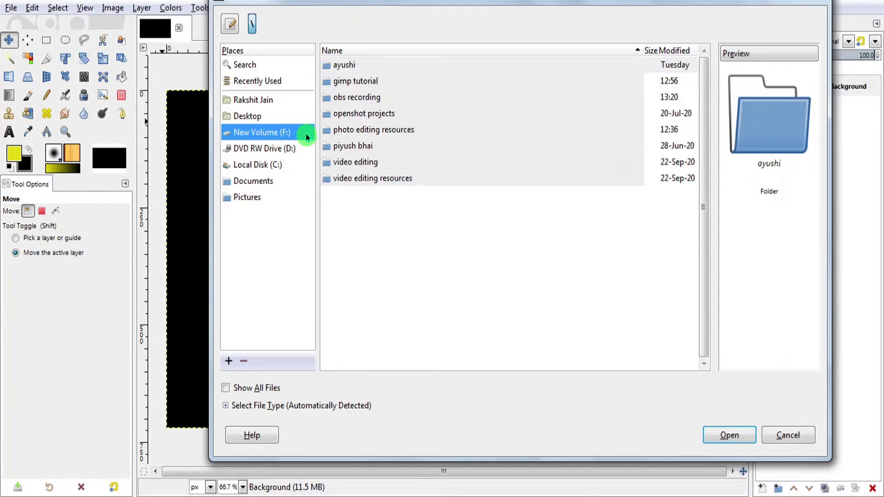
{"action": "double_click", "coordinate": [361, 85]}
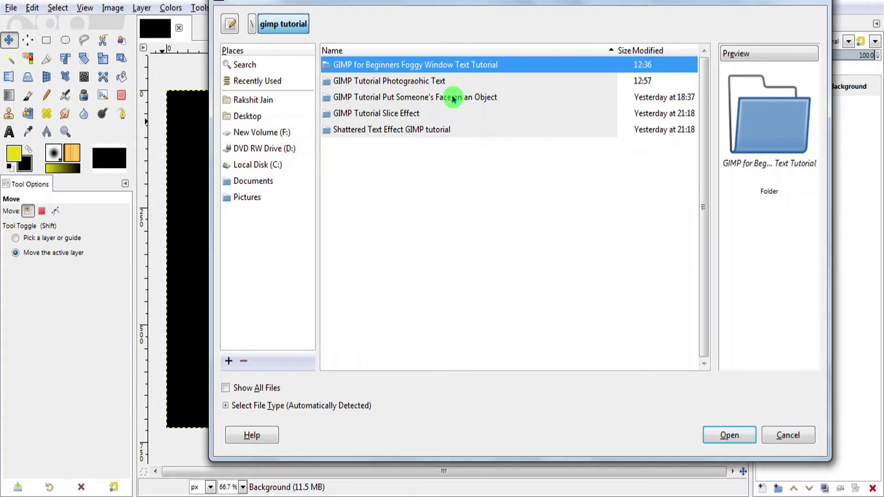
{"action": "left_click", "coordinate": [281, 134]}
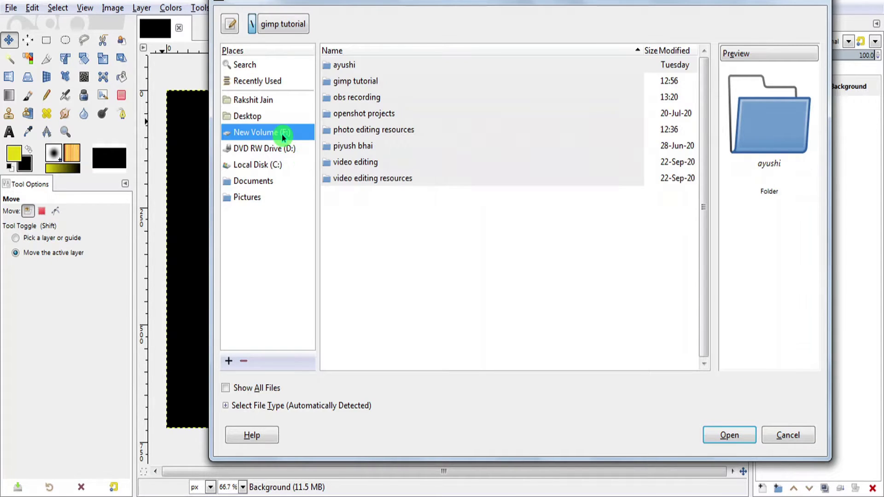
{"action": "double_click", "coordinate": [391, 130]}
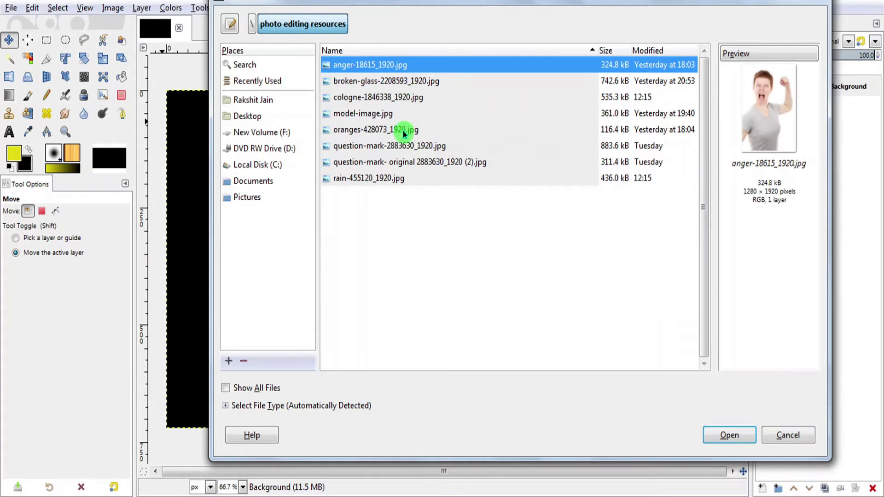
{"action": "left_click", "coordinate": [426, 147]}
{"action": "left_click", "coordinate": [721, 430]}
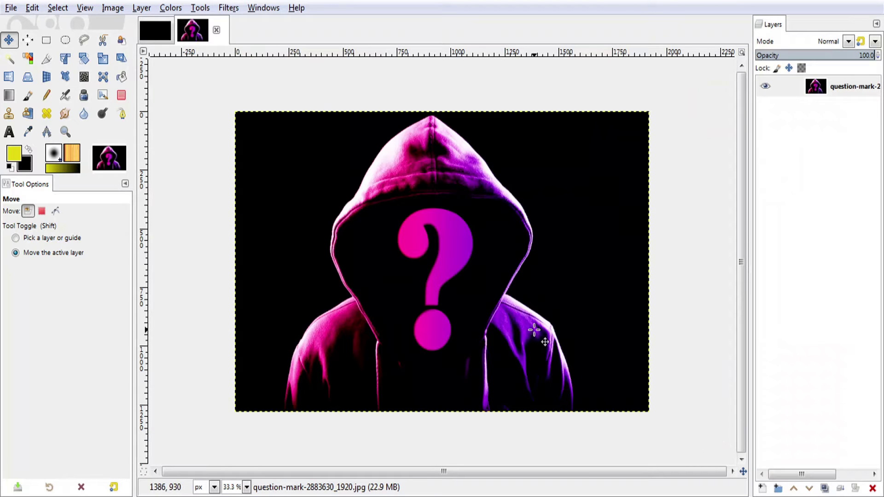
Copy the hooded-figure photo and paste it onto the black image
{"action": "right_click", "coordinate": [534, 330]}
{"action": "mouse_move", "coordinate": [561, 361]}
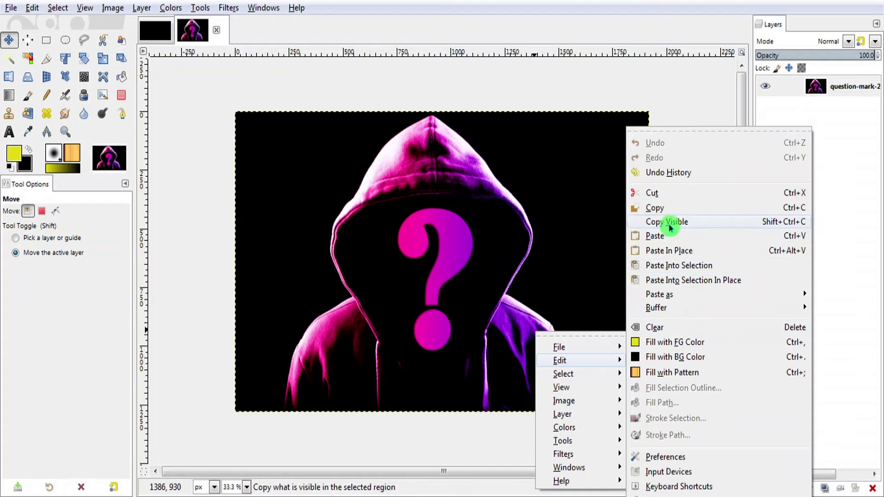
{"action": "left_click", "coordinate": [658, 207]}
{"action": "left_click", "coordinate": [155, 31]}
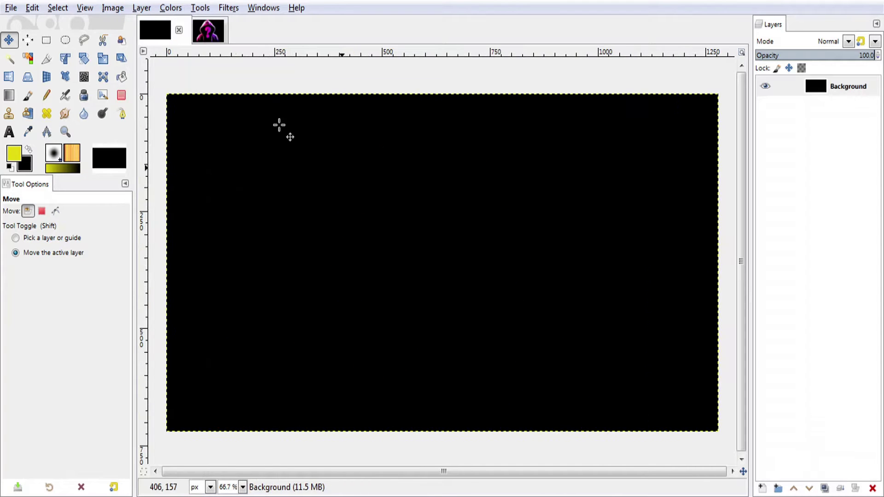
{"action": "right_click", "coordinate": [385, 212]}
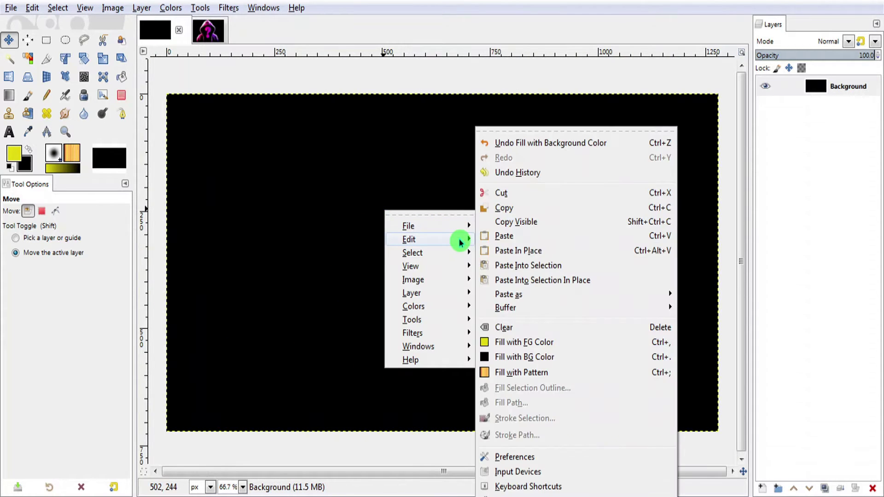
{"action": "left_click", "coordinate": [504, 236]}
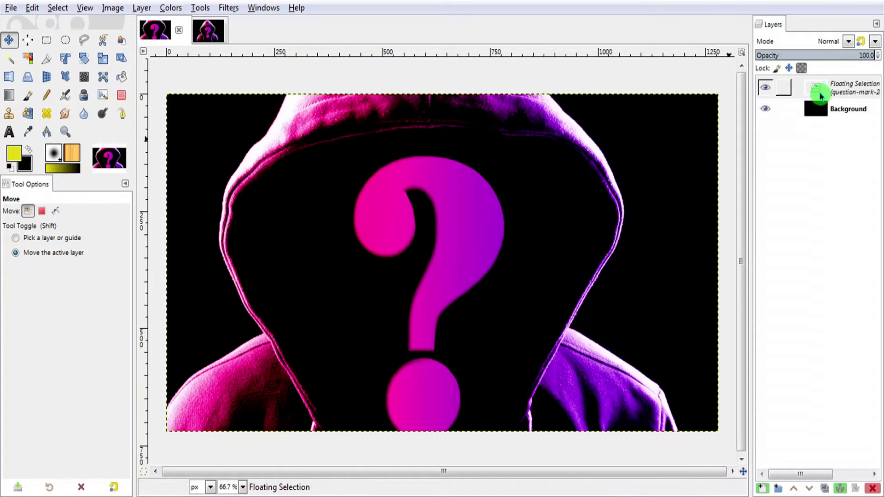
Scale the pasted layer to width 1280 with the width/height chain unlinked
{"action": "right_click", "coordinate": [829, 90]}
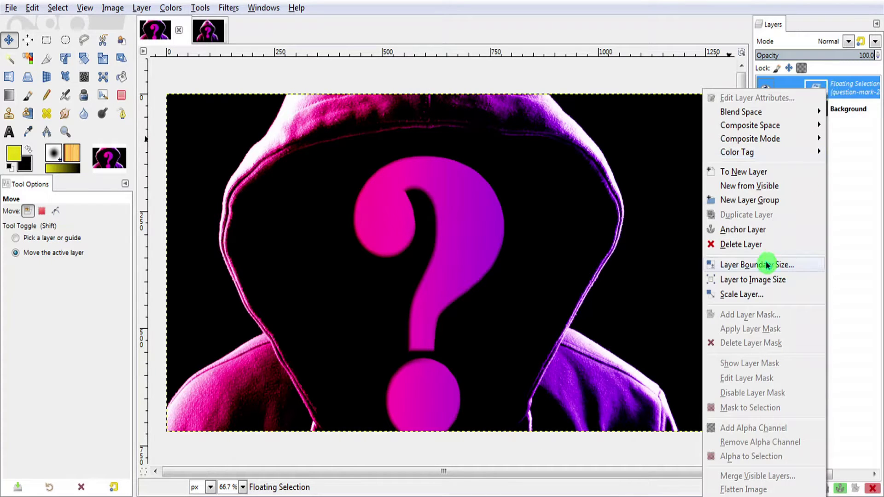
{"action": "left_click", "coordinate": [749, 295]}
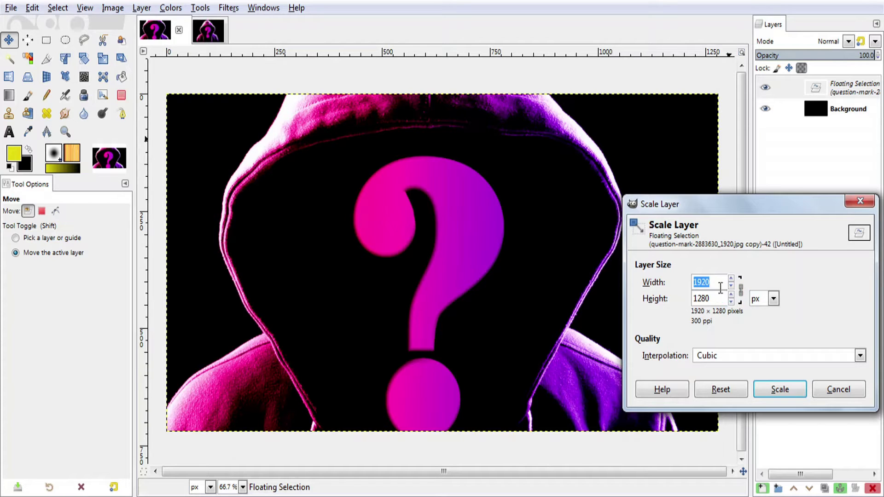
{"action": "left_click", "coordinate": [704, 295]}
{"action": "left_click", "coordinate": [679, 303]}
{"action": "type", "text": "720"}
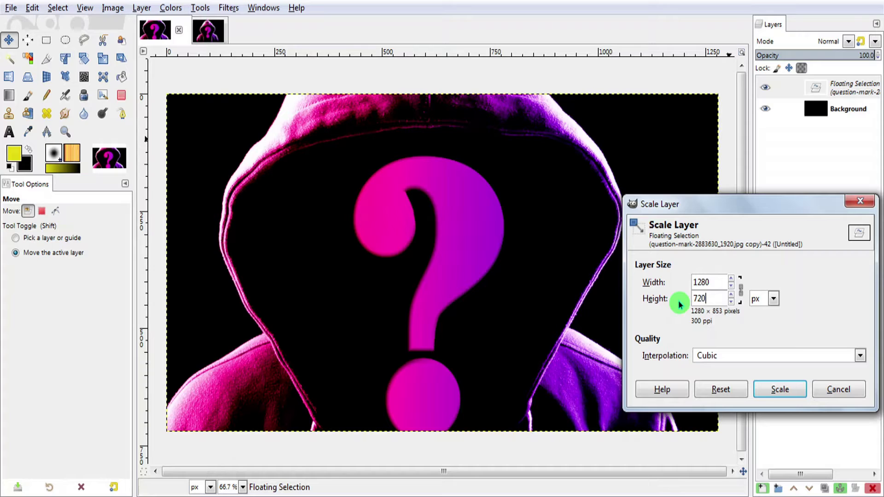
{"action": "left_click", "coordinate": [740, 293]}
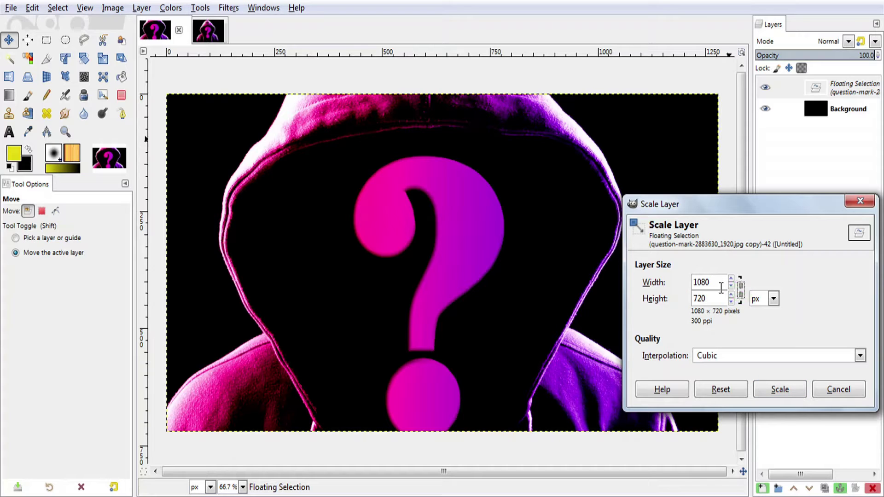
{"action": "left_click_drag", "start_coordinate": [721, 288], "coordinate": [673, 291]}
{"action": "type", "text": "1280"}
{"action": "left_click", "coordinate": [782, 389]}
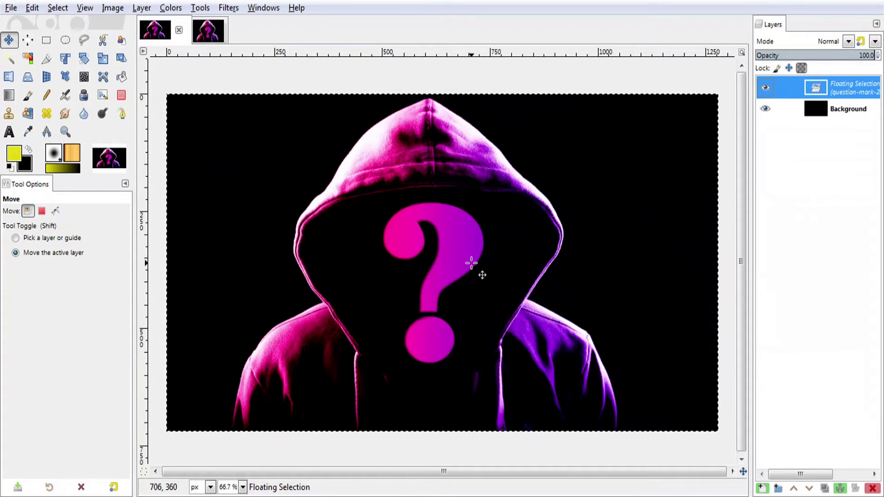
Turn the floating selection into a normal layer and move it right
{"action": "left_click", "coordinate": [815, 94]}
{"action": "right_click", "coordinate": [817, 97]}
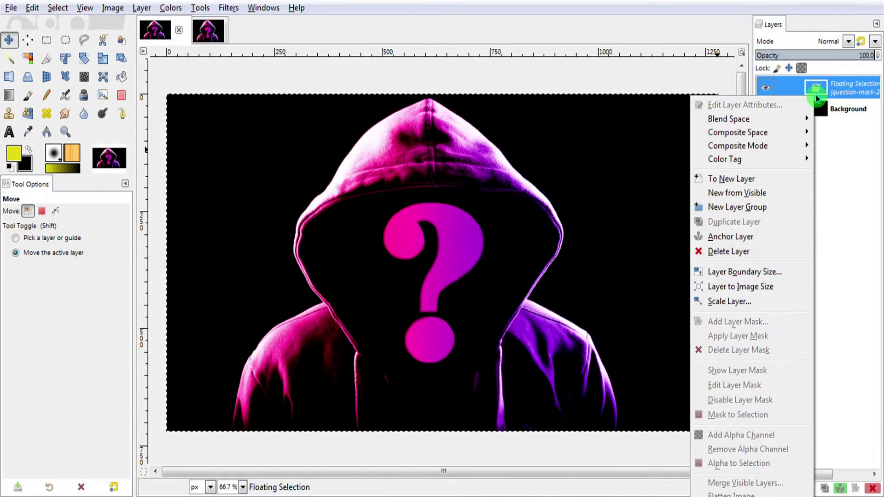
{"action": "left_click", "coordinate": [759, 179]}
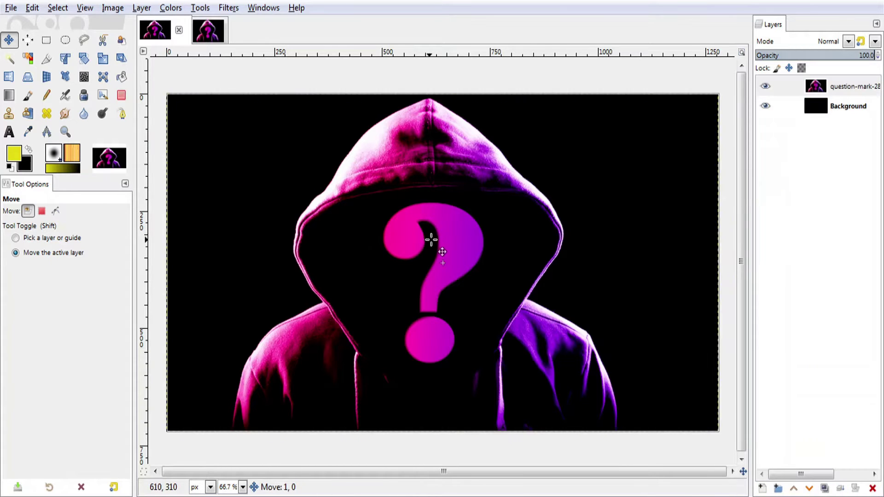
{"action": "left_click_drag", "start_coordinate": [430, 239], "coordinate": [533, 237]}
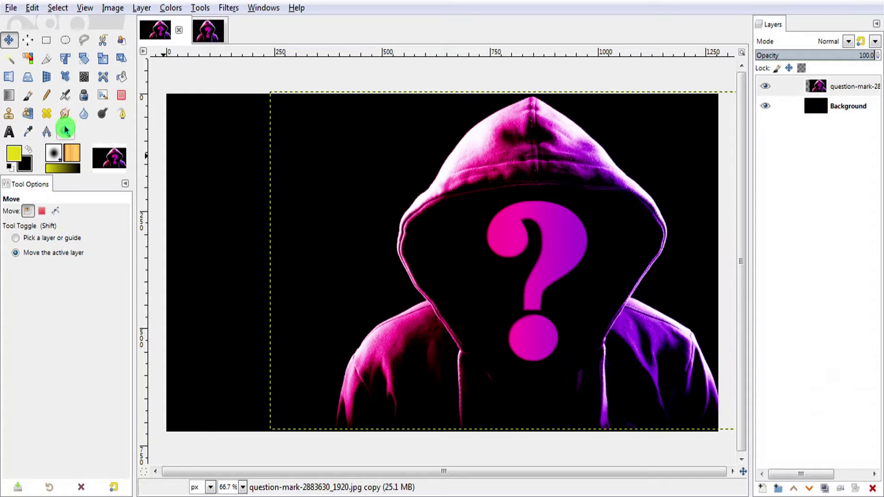
Choose Calibri Bold for the Text tool and start a text box on the canvas's left
{"action": "left_click", "coordinate": [9, 132]}
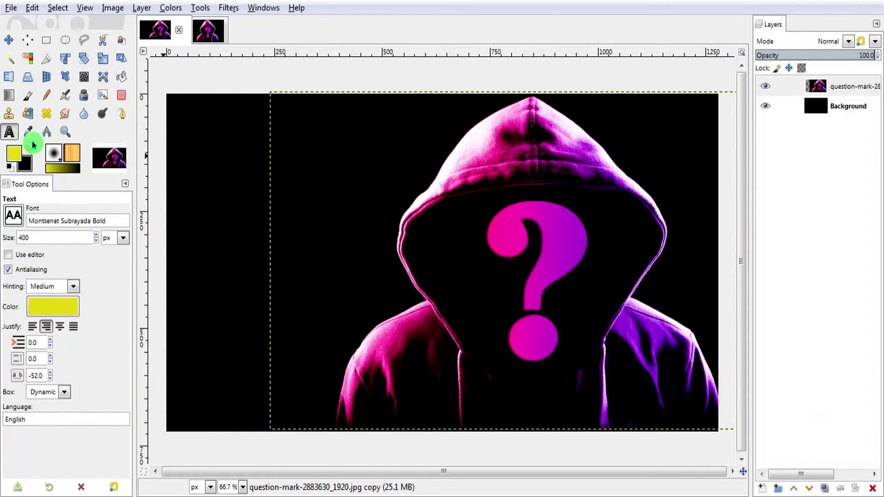
{"action": "left_click", "coordinate": [20, 210]}
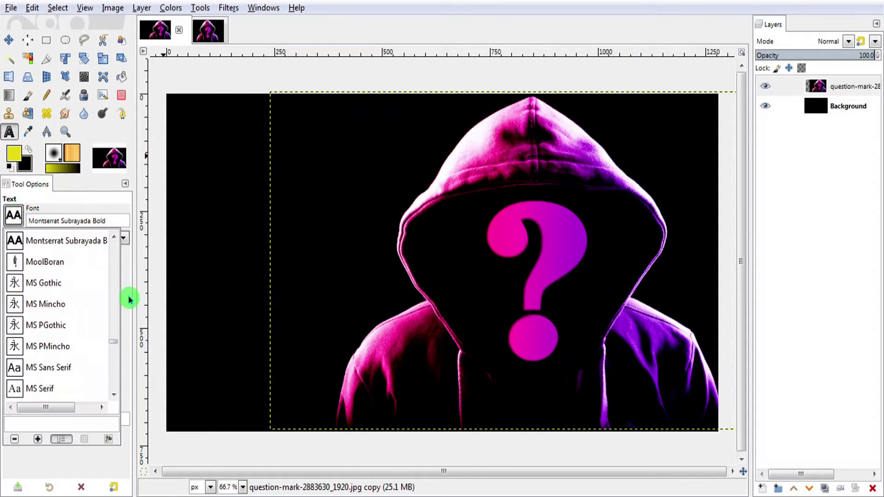
{"action": "mouse_move", "coordinate": [115, 342]}
{"action": "left_mouse_down"}
{"action": "mouse_move", "coordinate": [111, 401]}
{"action": "mouse_move", "coordinate": [112, 261]}
{"action": "left_mouse_up"}
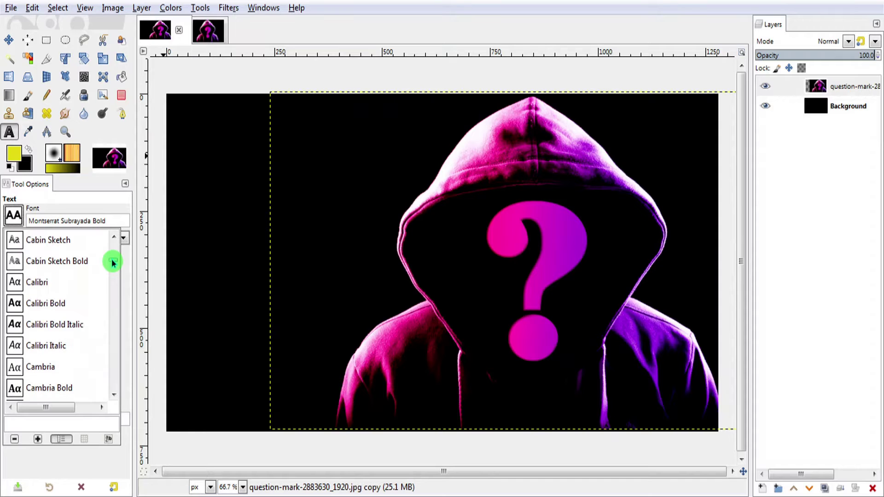
{"action": "left_click", "coordinate": [69, 303]}
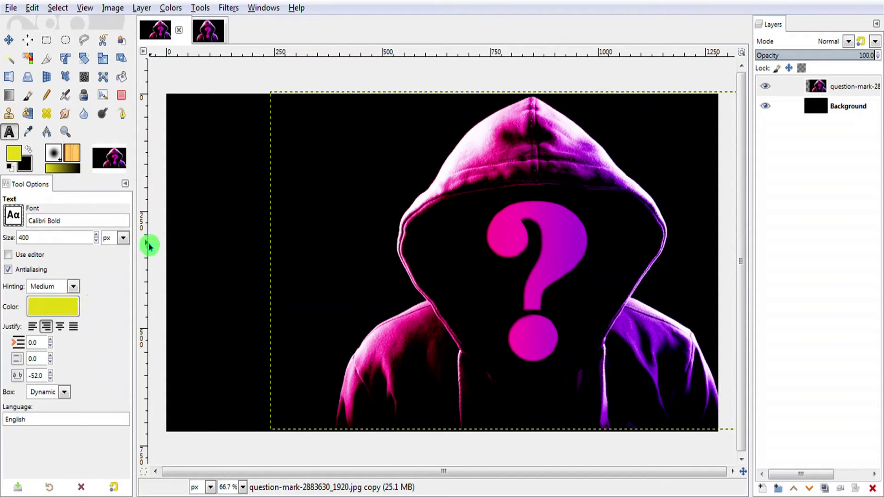
{"action": "left_click", "coordinate": [226, 210]}
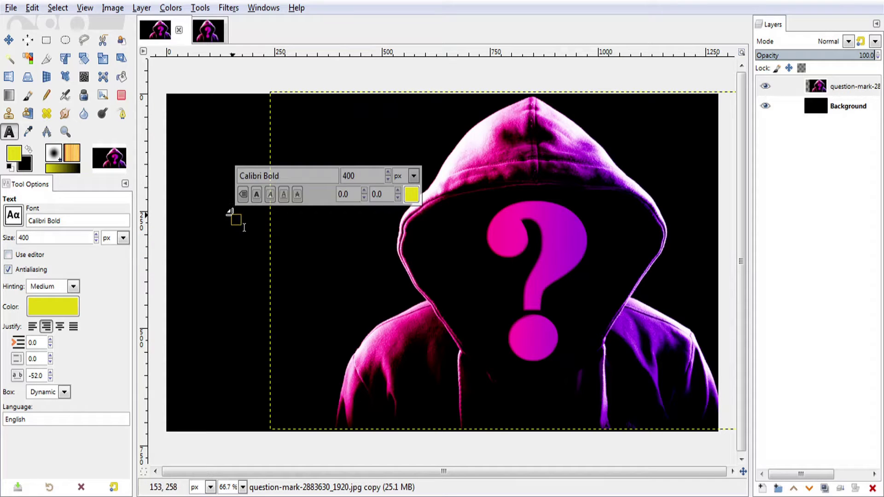
Type DUAL and raise its letter spacing from -52 to -23
{"action": "type", "text": "DUA"}
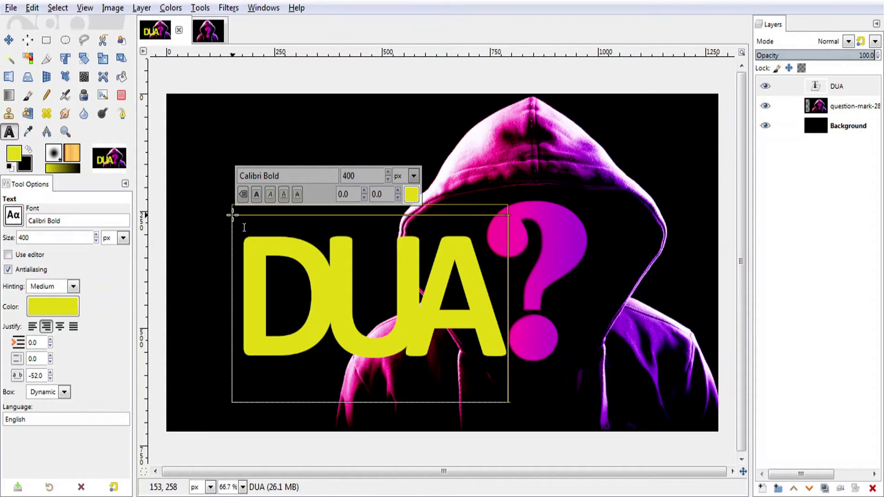
{"action": "type", "text": "L"}
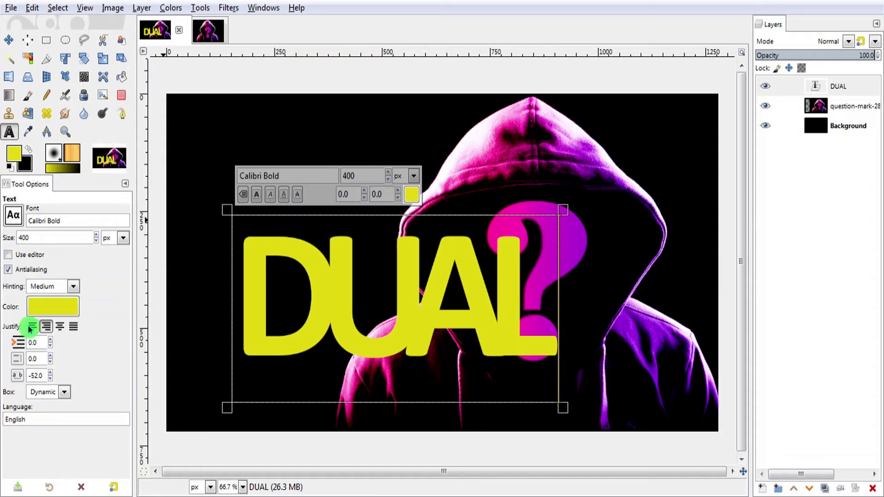
{"action": "left_click", "coordinate": [50, 374]}
{"action": "left_click", "coordinate": [51, 374]}
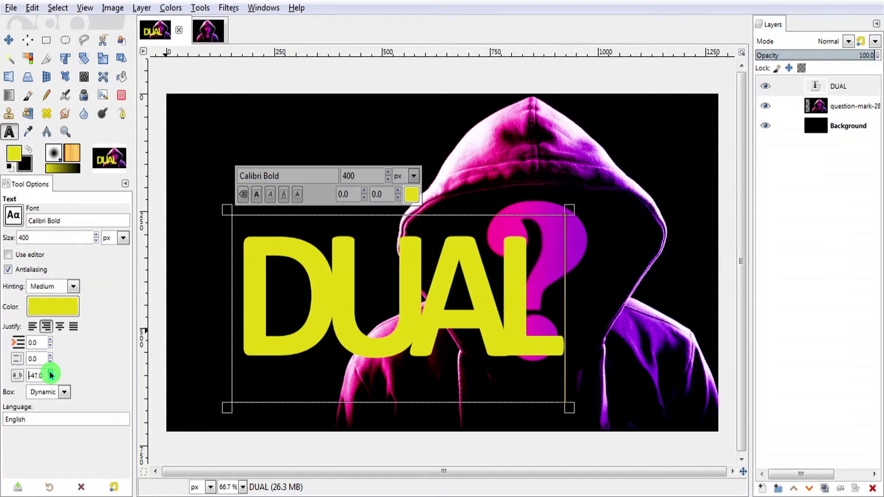
{"action": "left_click", "coordinate": [51, 374]}
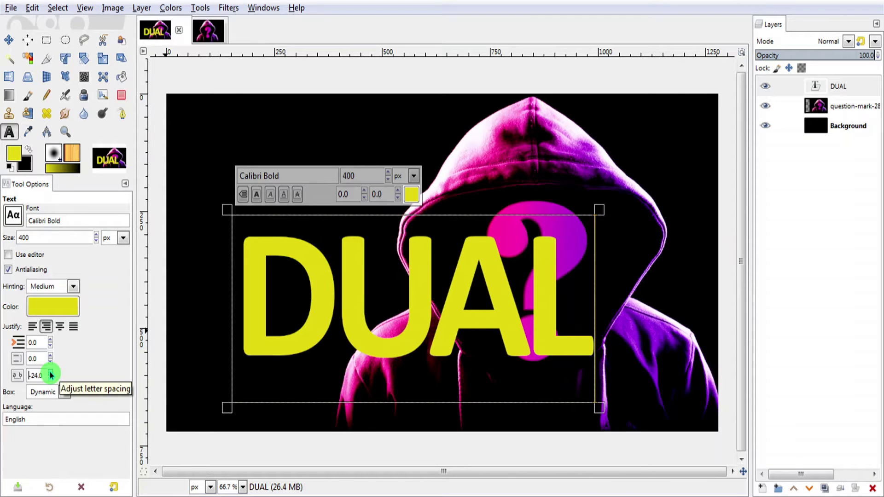
{"action": "left_click", "coordinate": [50, 374]}
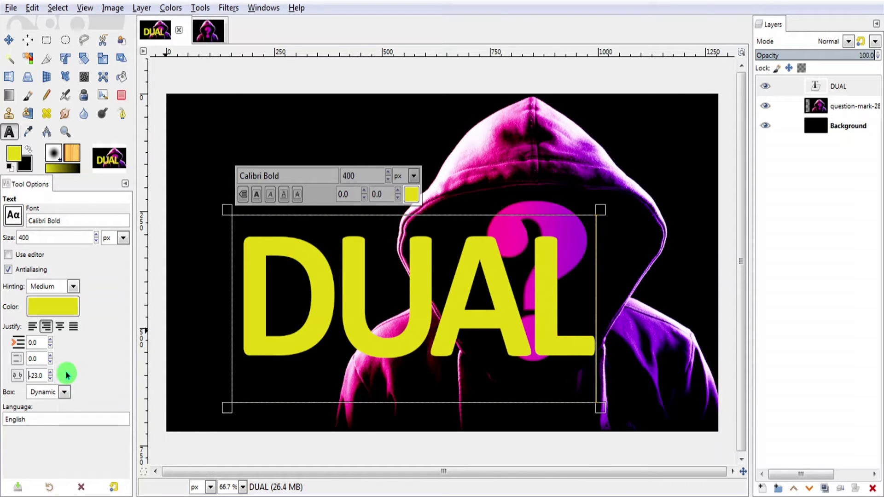
Scale the DUAL text layer to 608×576 and place it in the top-left corner
{"action": "left_click", "coordinate": [99, 68]}
{"action": "left_click", "coordinate": [290, 256]}
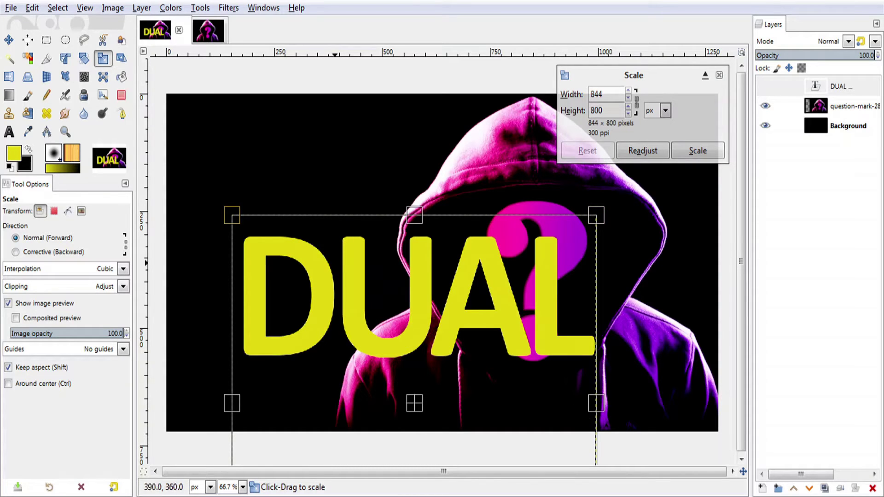
{"action": "left_click_drag", "start_coordinate": [744, 281], "coordinate": [742, 343]}
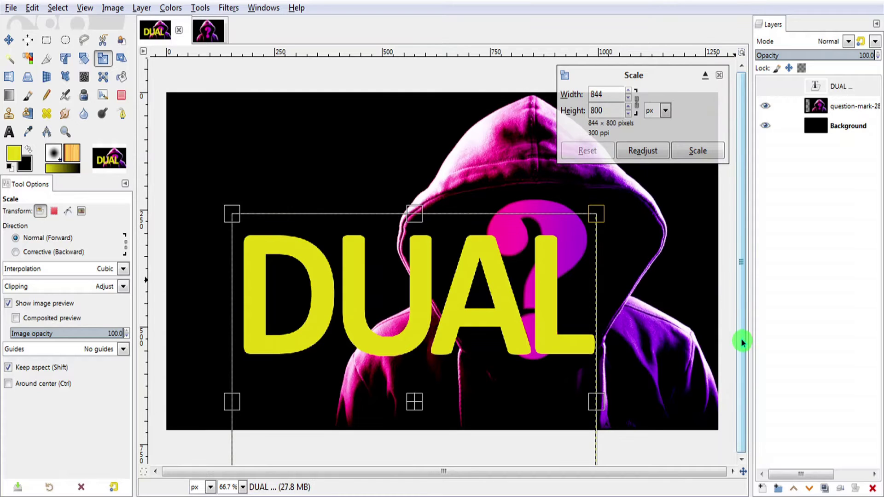
{"action": "scroll", "coordinate": [733, 343], "scroll_direction": "down", "scroll_amount": 2, "text": "ctrl"}
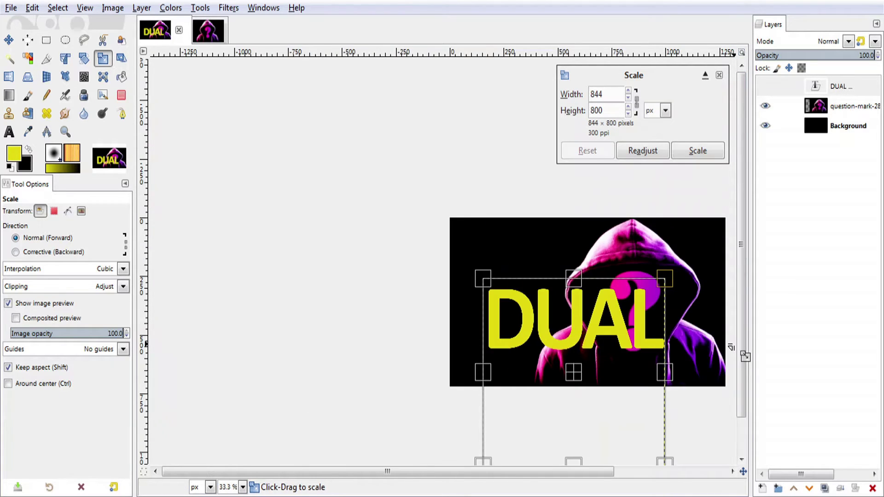
{"action": "left_click", "coordinate": [742, 408]}
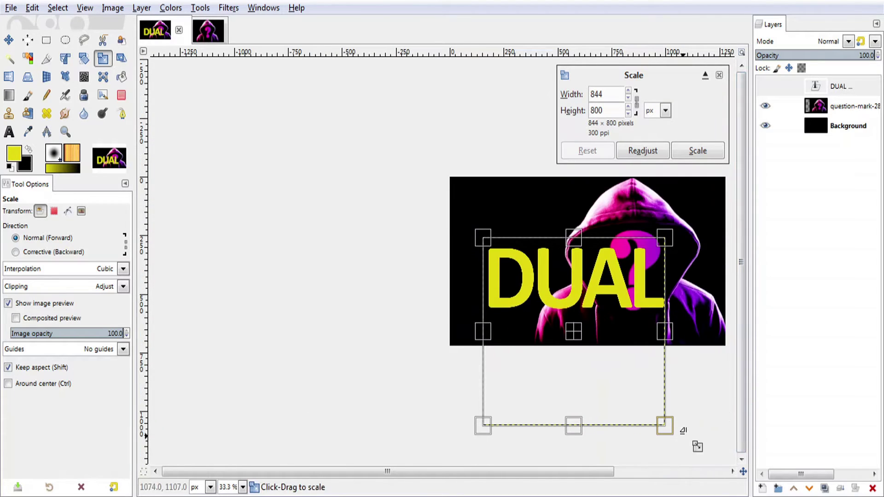
{"action": "left_click_drag", "start_coordinate": [663, 424], "coordinate": [624, 371]}
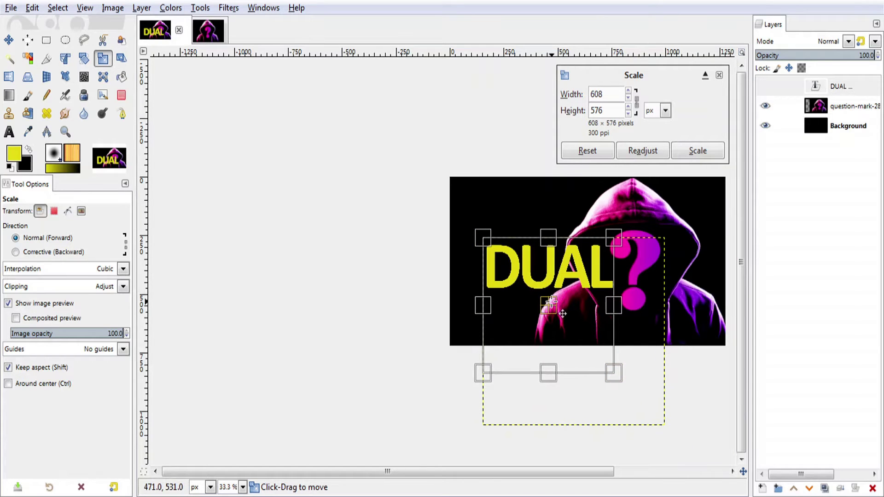
{"action": "left_click_drag", "start_coordinate": [557, 322], "coordinate": [533, 271]}
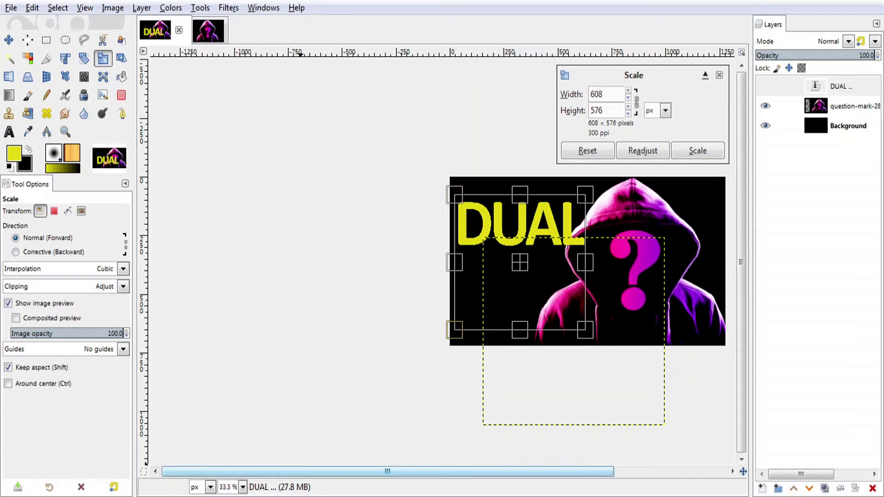
{"action": "left_click_drag", "start_coordinate": [299, 470], "coordinate": [341, 483]}
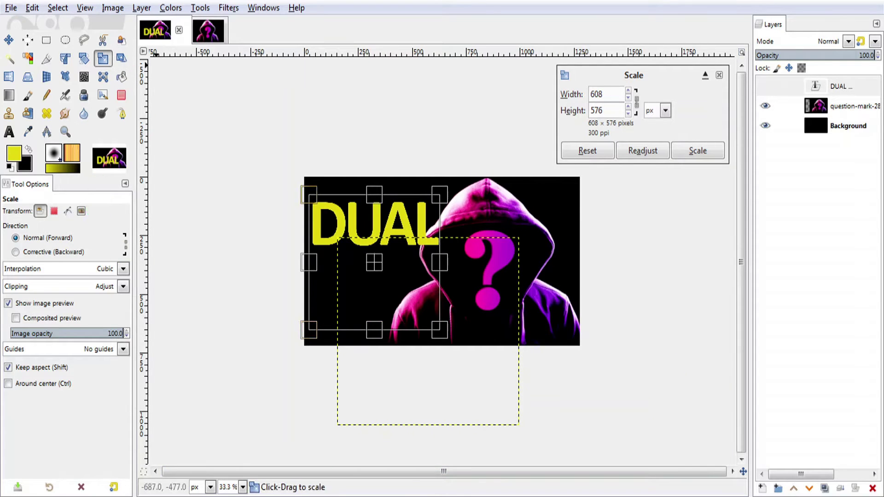
{"action": "left_click", "coordinate": [125, 64]}
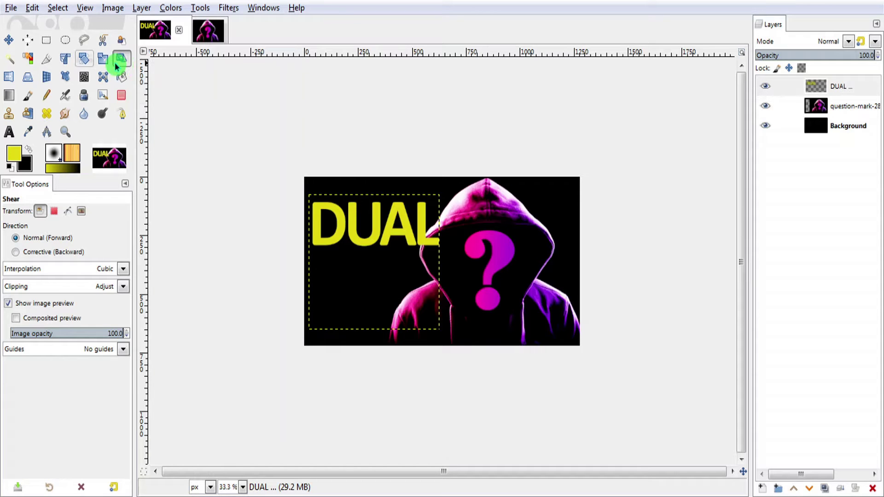
Rotate DUAL counter-clockwise about -16.69° and nudge it up and right
{"action": "left_click", "coordinate": [84, 58]}
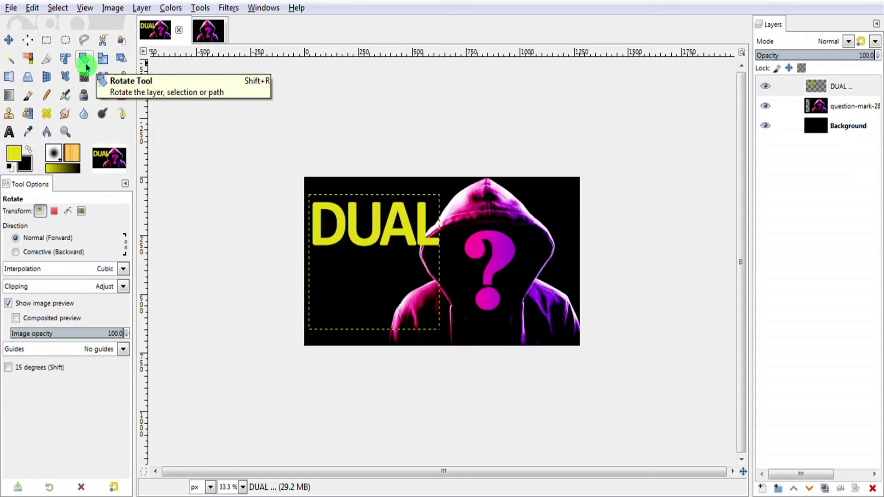
{"action": "left_click", "coordinate": [365, 220]}
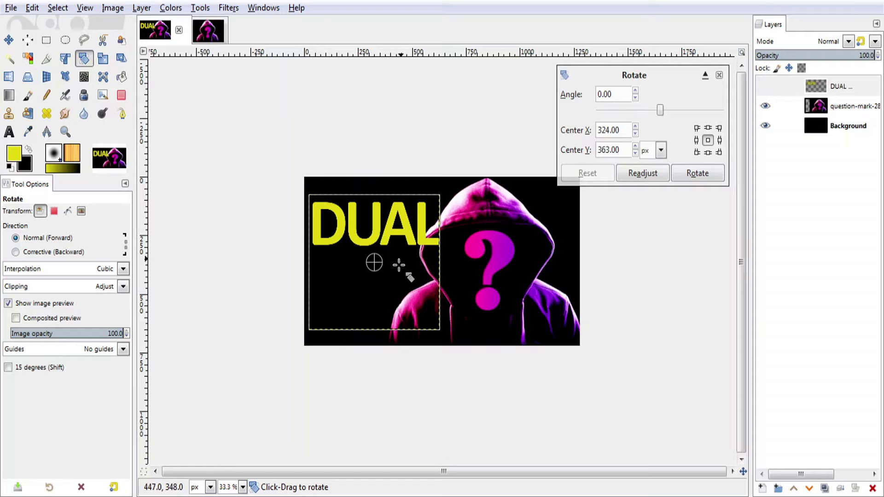
{"action": "mouse_move", "coordinate": [434, 205]}
{"action": "left_mouse_down"}
{"action": "mouse_move", "coordinate": [427, 183]}
{"action": "mouse_move", "coordinate": [394, 241]}
{"action": "mouse_move", "coordinate": [400, 219]}
{"action": "mouse_move", "coordinate": [390, 218]}
{"action": "mouse_move", "coordinate": [400, 218]}
{"action": "left_mouse_up"}
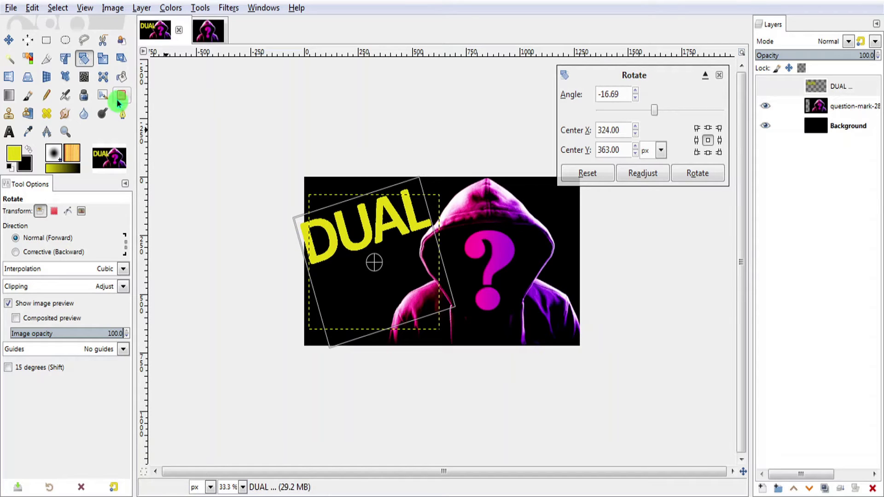
{"action": "left_click", "coordinate": [10, 41]}
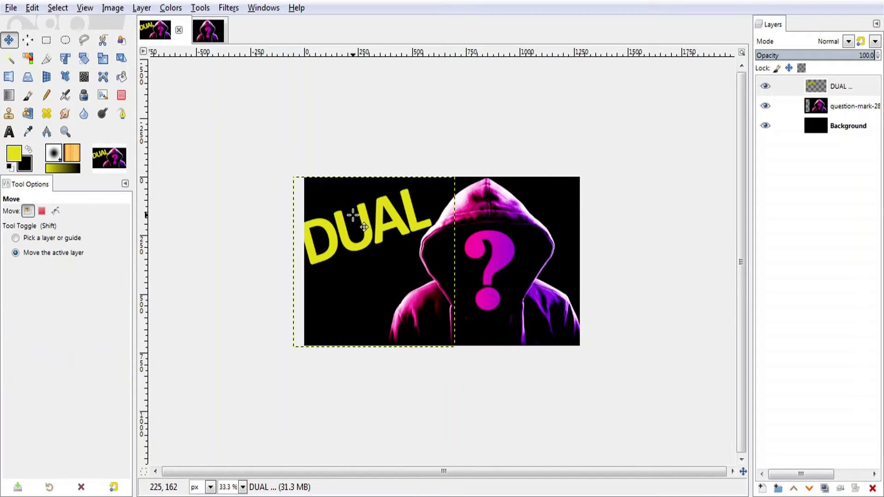
{"action": "mouse_move", "coordinate": [373, 234]}
{"action": "left_mouse_down"}
{"action": "mouse_move", "coordinate": [385, 230]}
{"action": "mouse_move", "coordinate": [366, 214]}
{"action": "left_mouse_up"}
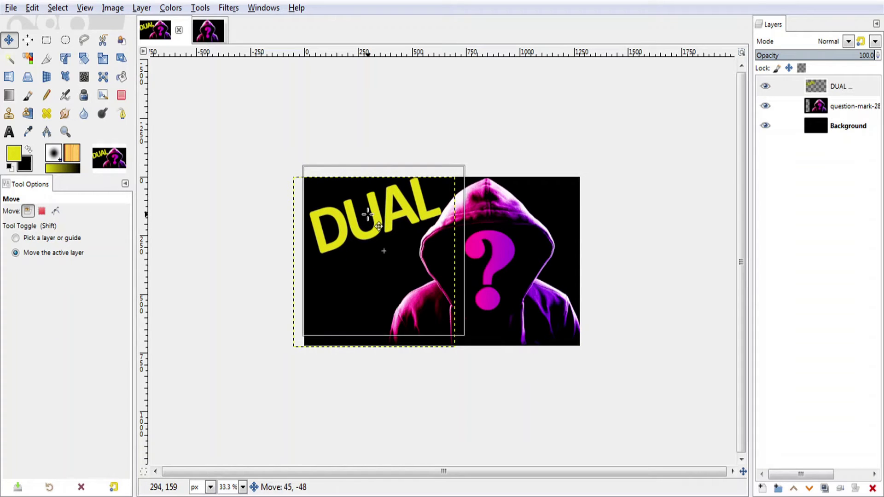
{"action": "left_click_drag", "start_coordinate": [365, 214], "coordinate": [367, 215]}
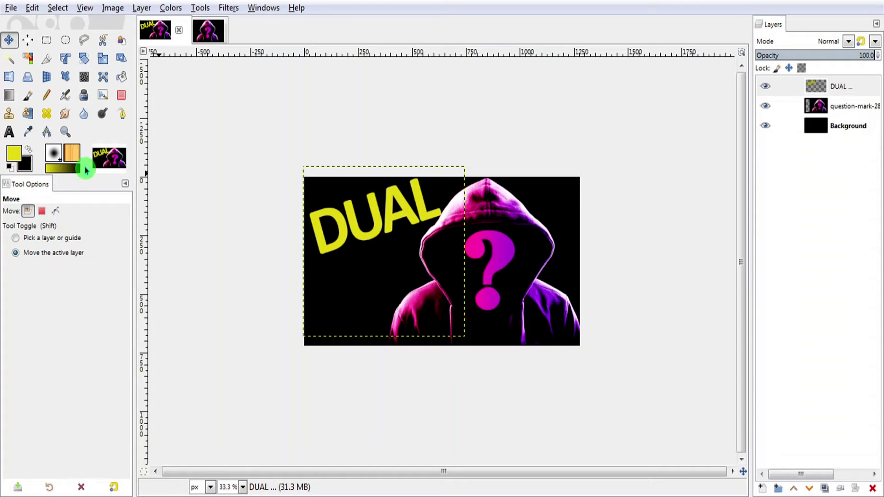
Create a new text layer from DUAL's settings reading LIGHT
{"action": "left_click", "coordinate": [836, 88]}
{"action": "left_click", "coordinate": [59, 137]}
{"action": "left_click", "coordinate": [15, 136]}
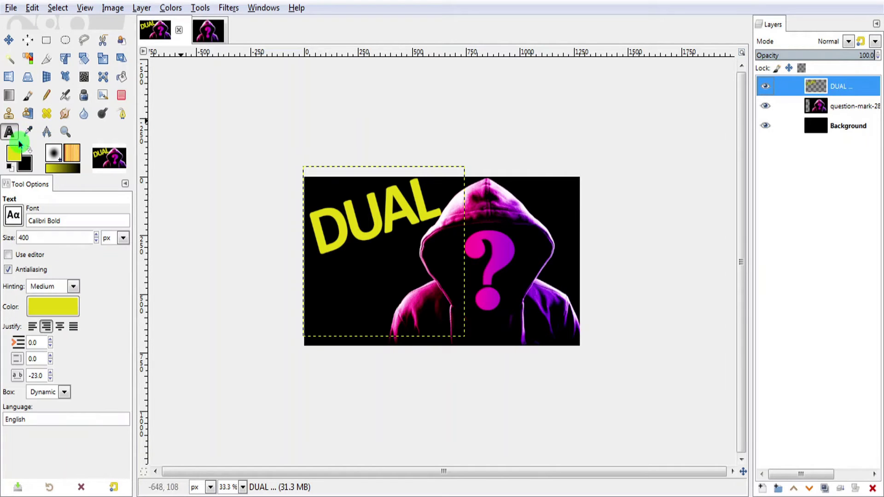
{"action": "left_click", "coordinate": [356, 279]}
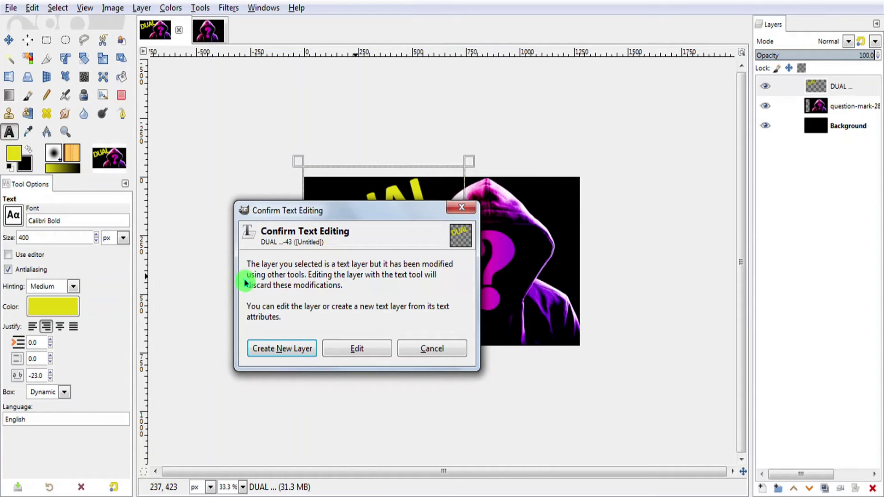
{"action": "left_click", "coordinate": [276, 349]}
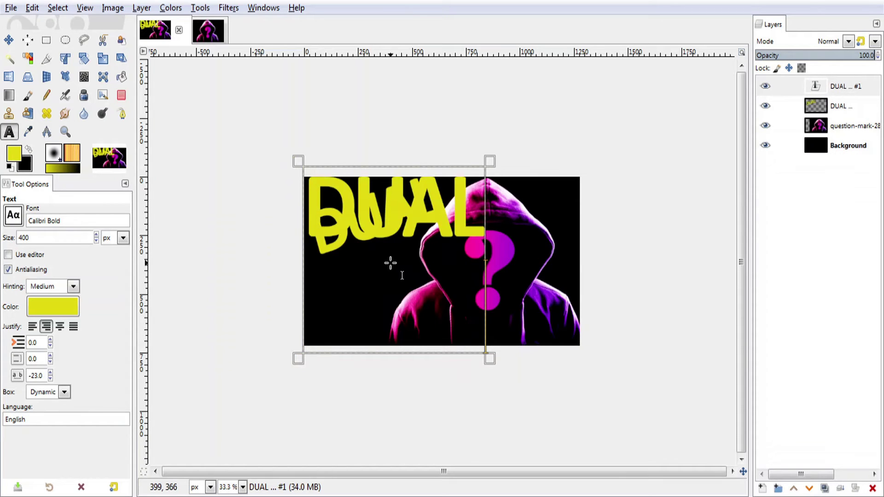
{"action": "key", "text": "BackSpace"}
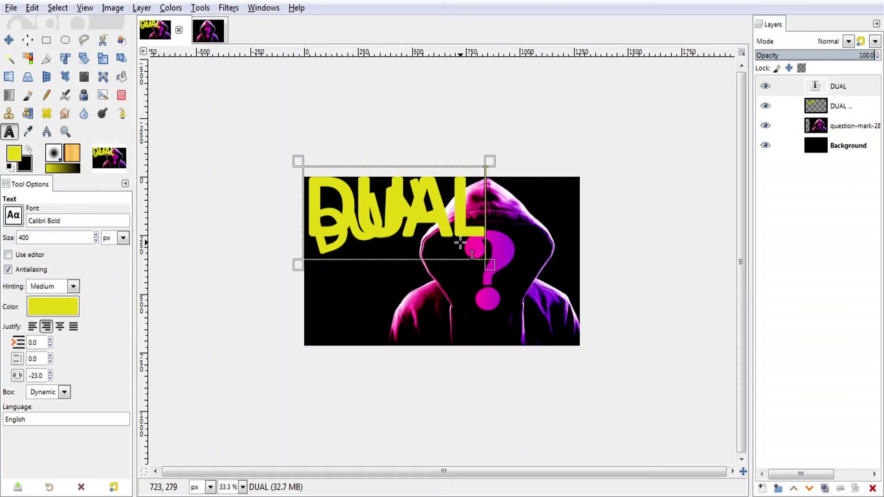
{"action": "key", "text": "BackSpace"}
{"action": "key", "text": "BackSpace"}
{"action": "key", "text": "BackSpace"}
{"action": "key", "text": "BackSpace"}
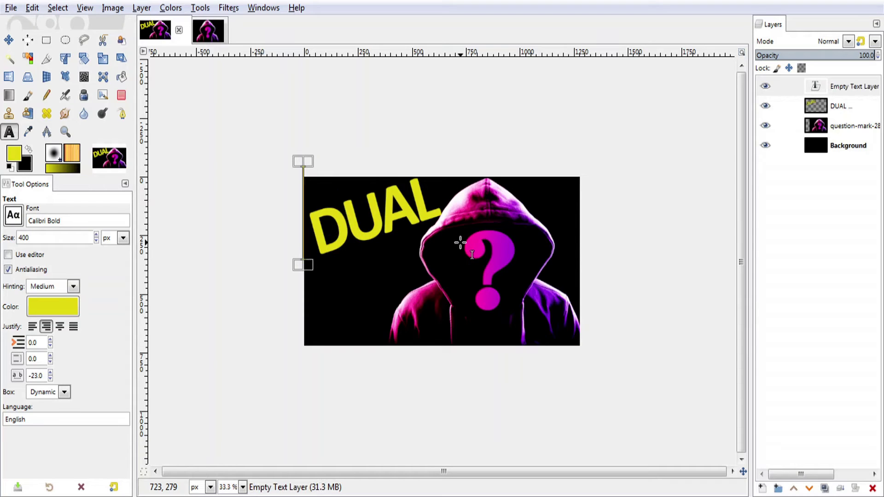
{"action": "type", "text": "LIGHT"}
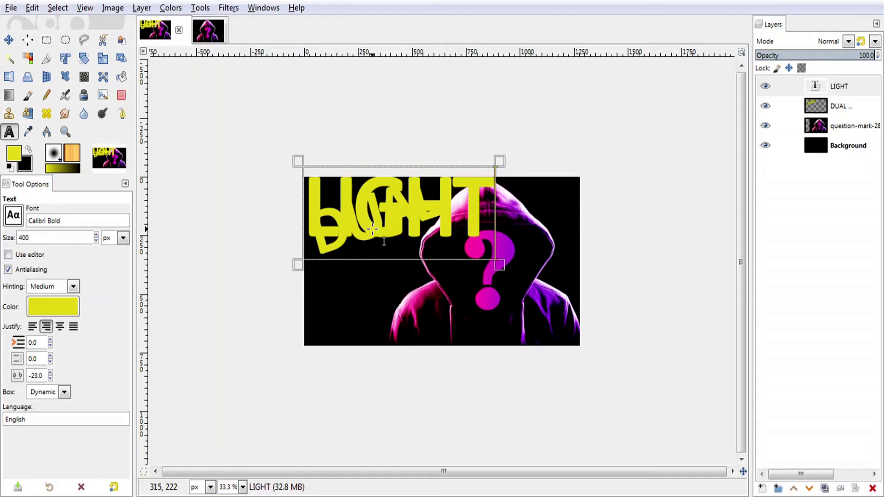
Move the LIGHT text down below DUAL
{"action": "left_click", "coordinate": [362, 216]}
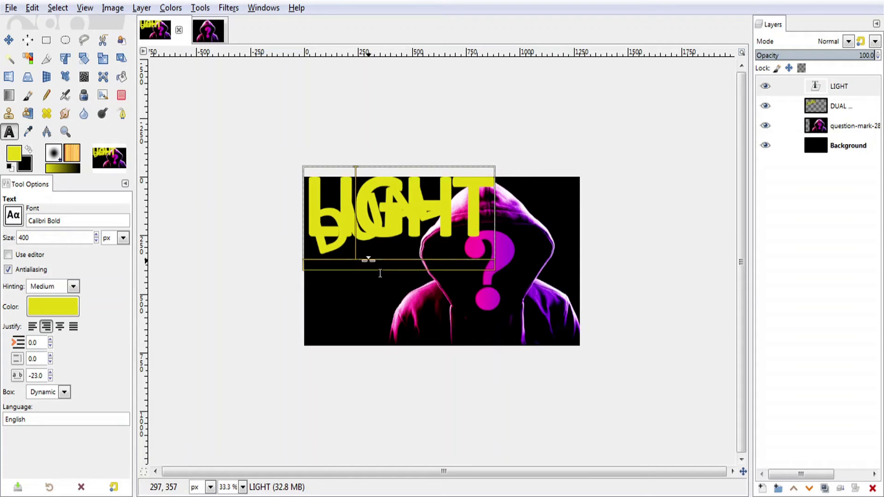
{"action": "left_click", "coordinate": [9, 41]}
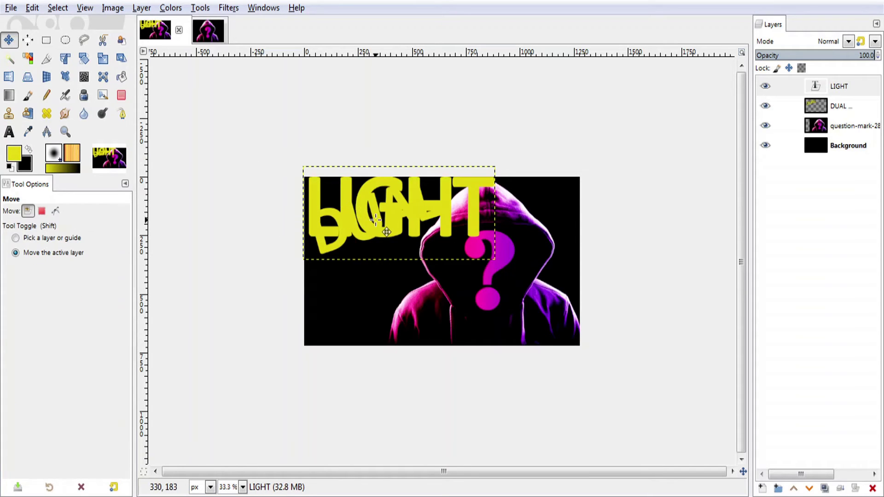
{"action": "left_click_drag", "start_coordinate": [370, 225], "coordinate": [373, 298]}
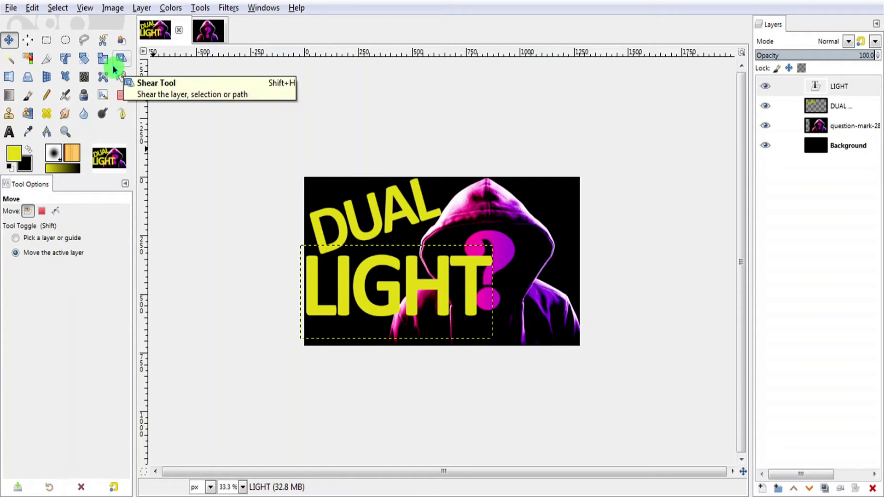
Shrink the LIGHT text proportionally and try tilting it to match DUAL
{"action": "left_click", "coordinate": [102, 63]}
{"action": "left_click", "coordinate": [370, 289]}
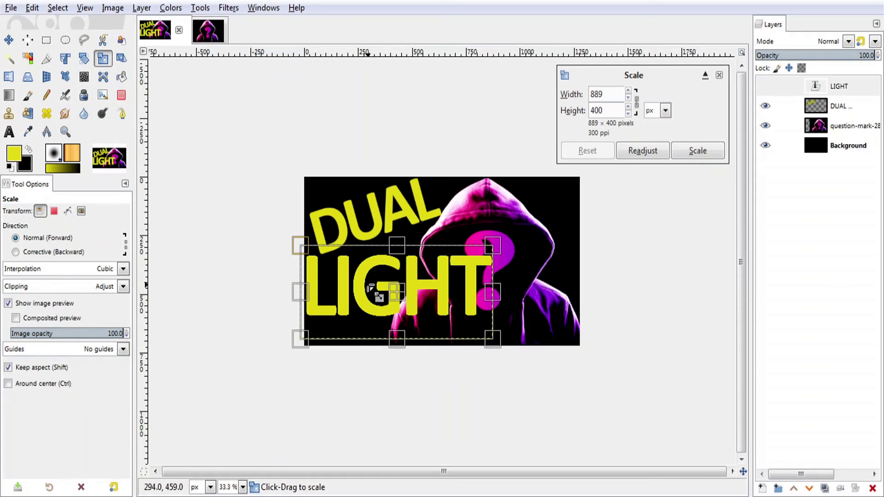
{"action": "left_click_drag", "start_coordinate": [500, 343], "coordinate": [472, 301]}
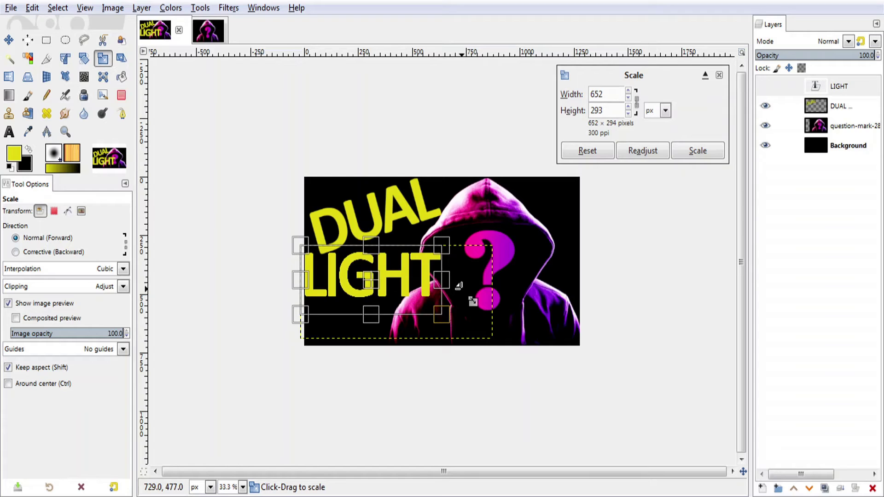
{"action": "left_click", "coordinate": [84, 64]}
{"action": "left_click", "coordinate": [363, 285]}
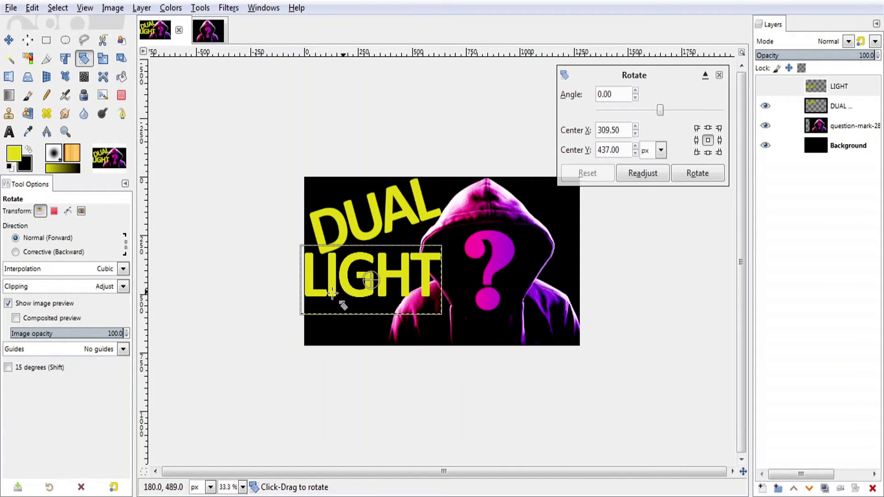
{"action": "left_click_drag", "start_coordinate": [400, 295], "coordinate": [392, 276]}
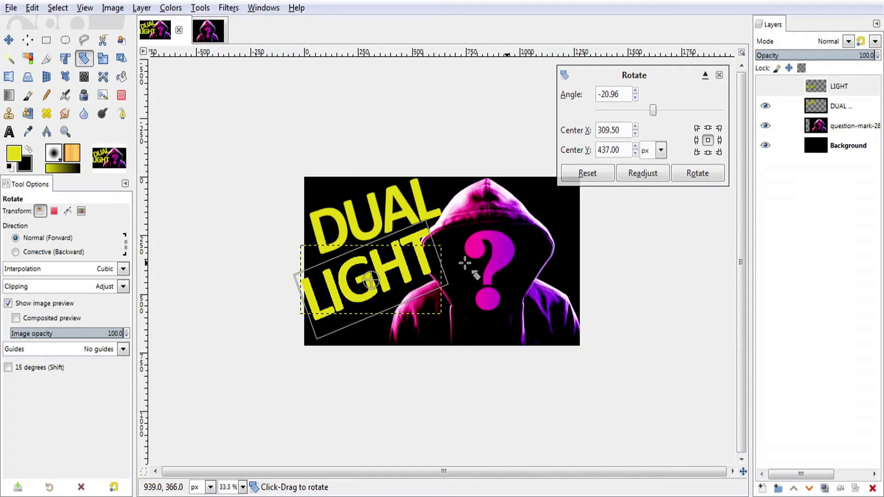
Cancel a trial tilt of the hooded photo and move it about 78 px right
{"action": "left_click", "coordinate": [846, 134]}
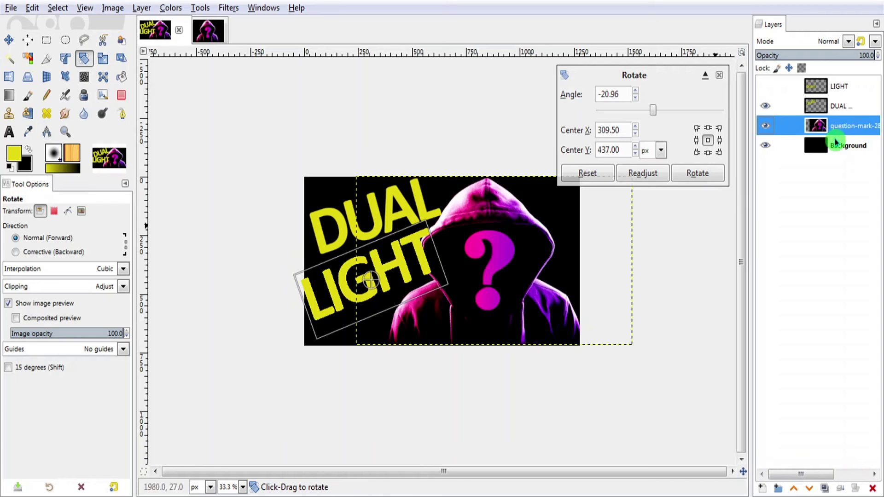
{"action": "left_click_drag", "start_coordinate": [510, 300], "coordinate": [517, 298]}
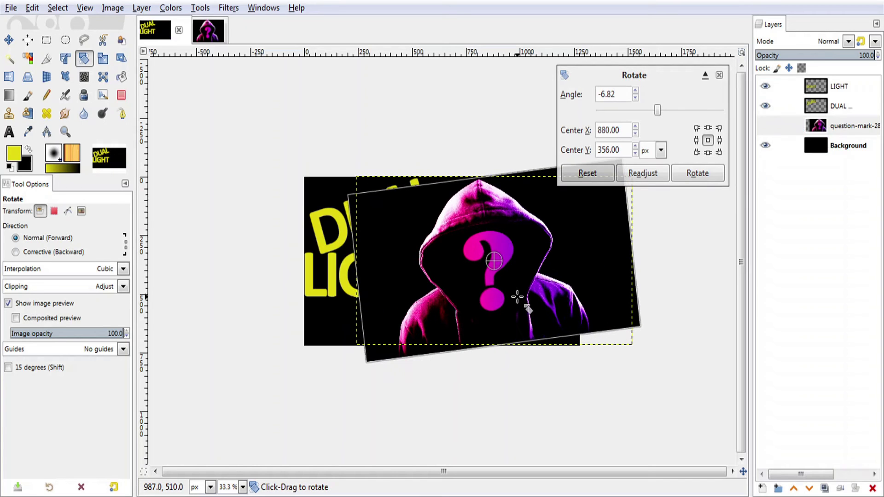
{"action": "left_click", "coordinate": [594, 178]}
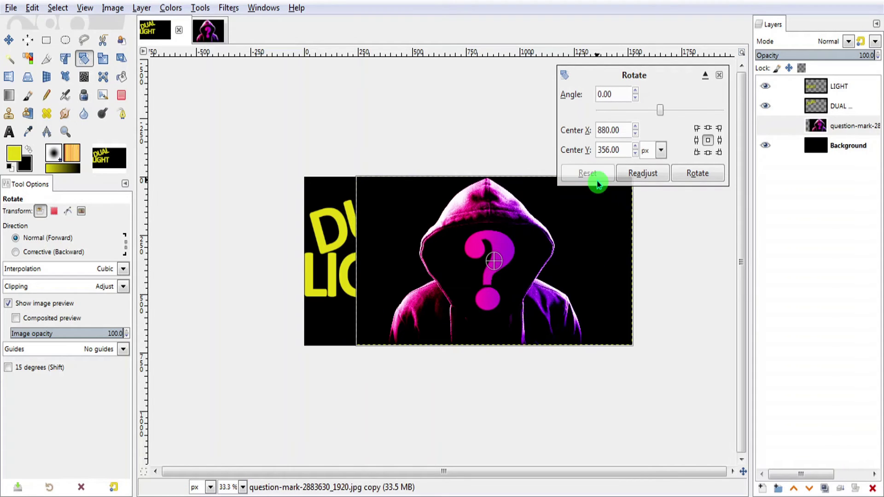
{"action": "left_click", "coordinate": [8, 40]}
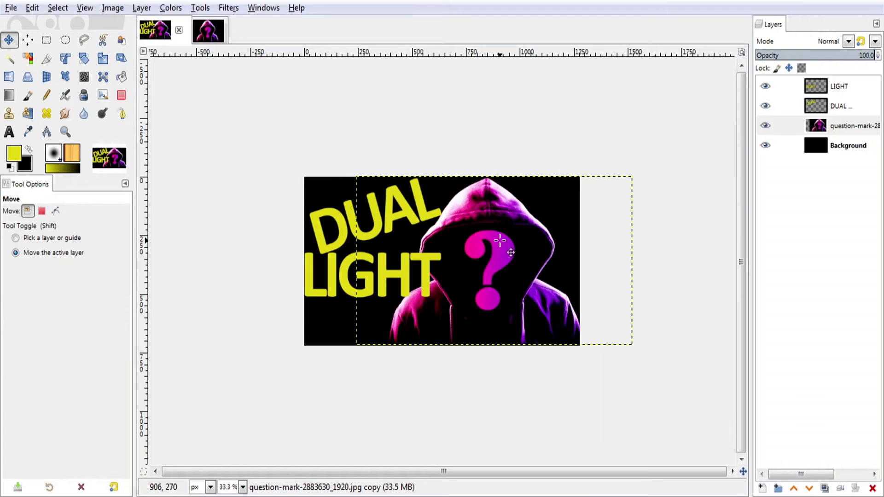
{"action": "left_click_drag", "start_coordinate": [531, 267], "coordinate": [548, 267]}
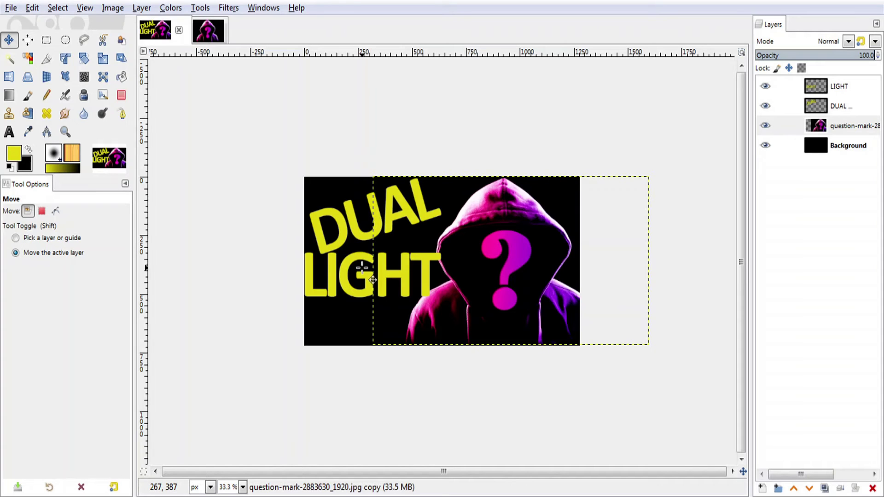
{"action": "left_click", "coordinate": [842, 86]}
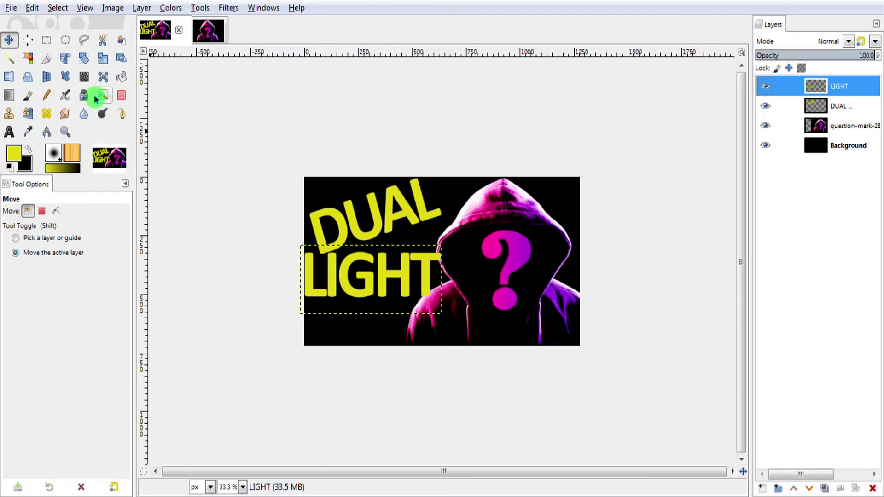
Tilt LIGHT to about -11.4° parallel to DUAL and nudge it slightly down-right
{"action": "left_click", "coordinate": [84, 59]}
{"action": "left_click", "coordinate": [369, 280]}
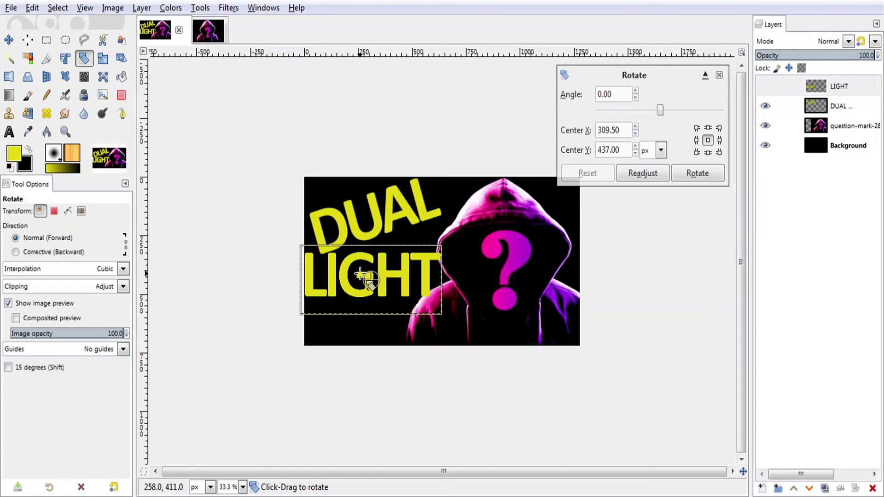
{"action": "left_click_drag", "start_coordinate": [408, 272], "coordinate": [413, 272]}
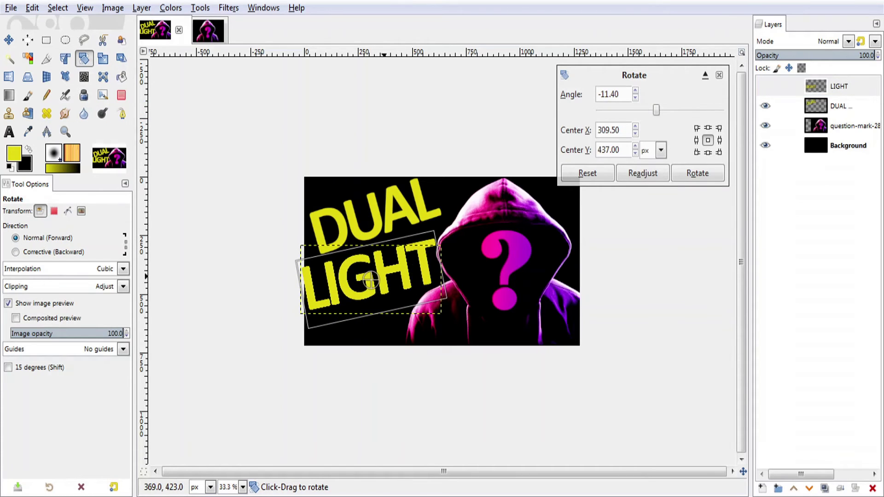
{"action": "left_click", "coordinate": [8, 40]}
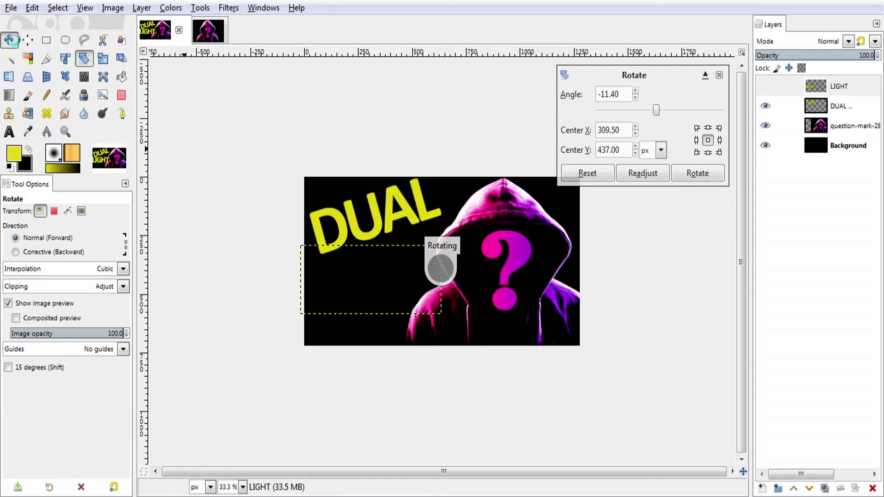
{"action": "left_click_drag", "start_coordinate": [372, 287], "coordinate": [373, 292]}
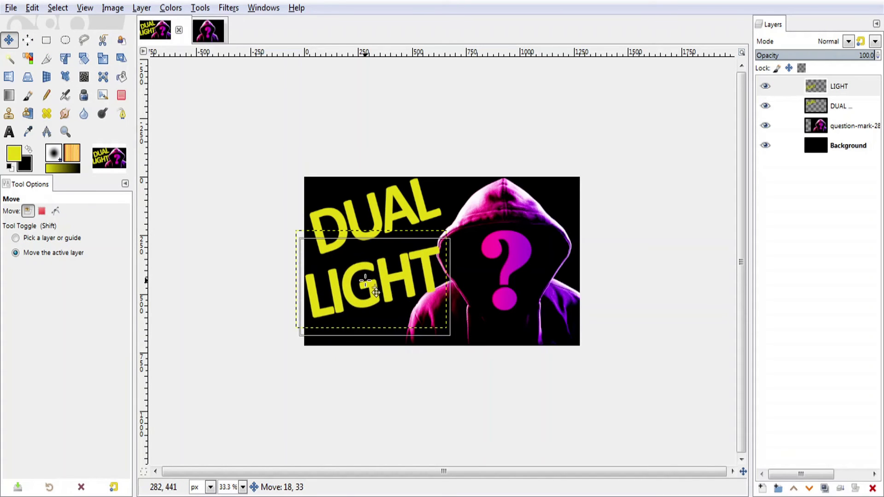
{"action": "left_click_drag", "start_coordinate": [374, 292], "coordinate": [376, 291]}
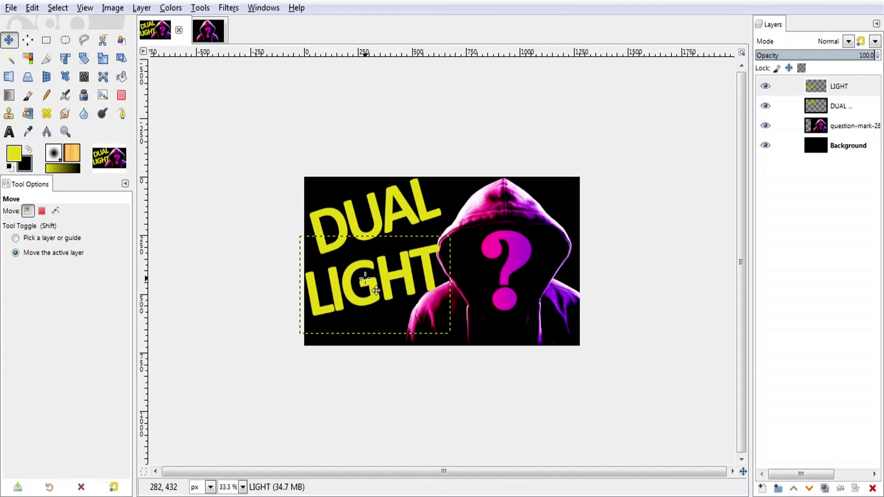
{"action": "left_click", "coordinate": [122, 162]}
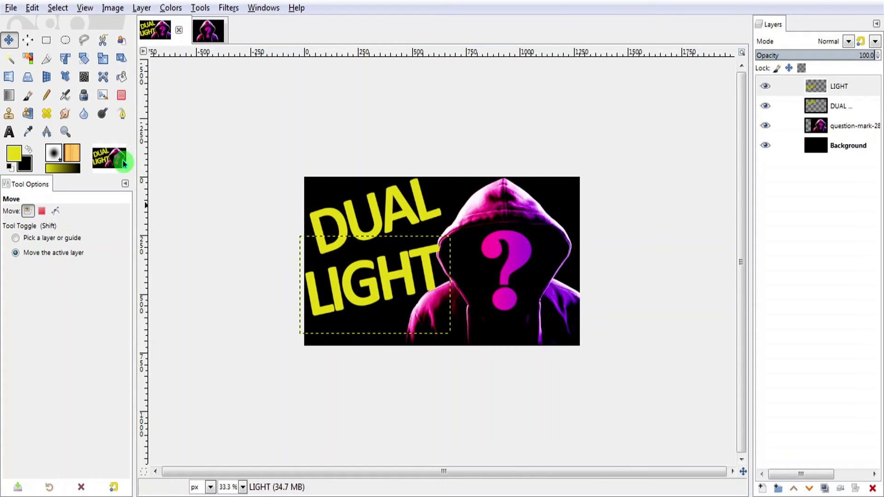
{"action": "left_click", "coordinate": [11, 133]}
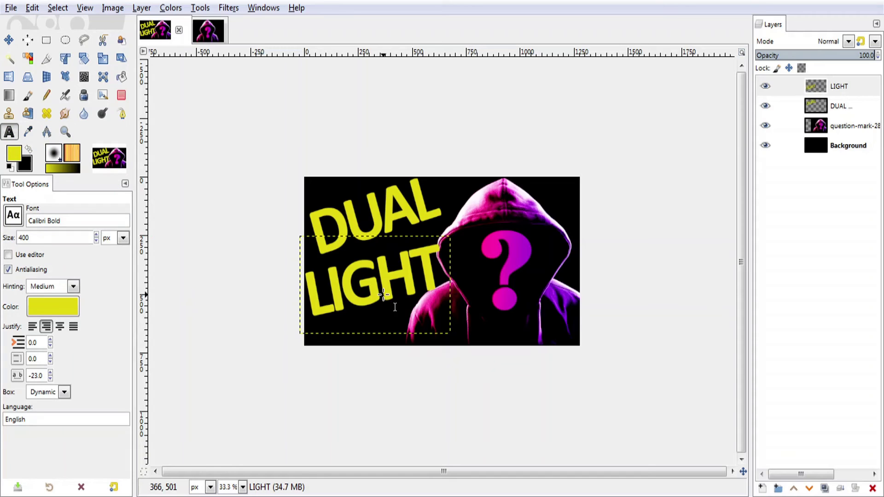
Create a new text layer from LIGHT's settings and make it read 'GIMP'
{"action": "left_click", "coordinate": [406, 319]}
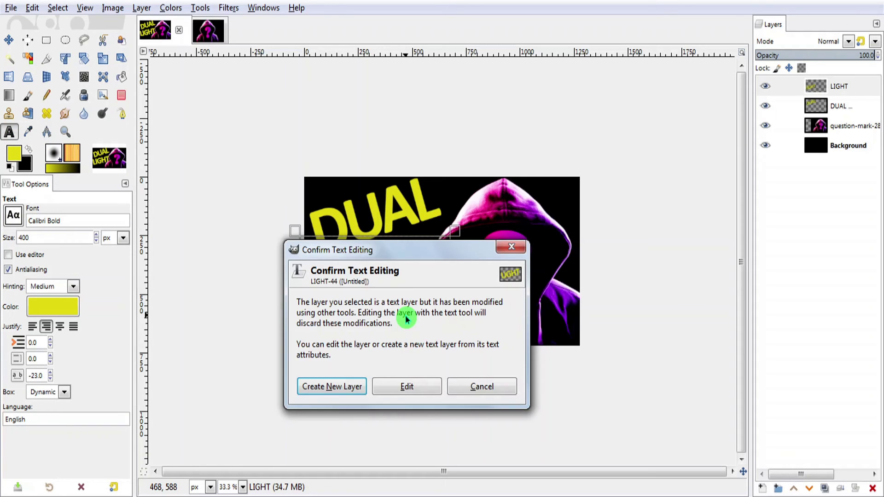
{"action": "left_click", "coordinate": [329, 387]}
{"action": "key", "text": "BackSpace"}
{"action": "key", "text": "BackSpace"}
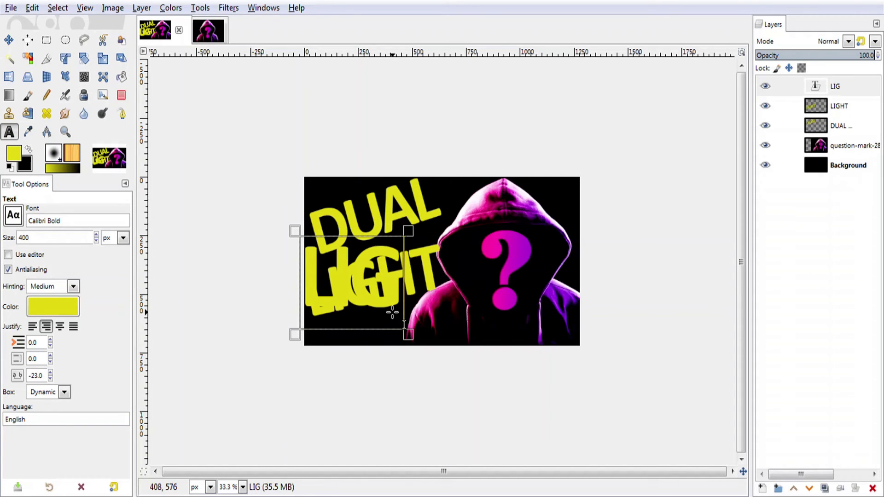
{"action": "key", "text": "BackSpace"}
{"action": "key", "text": "BackSpace"}
{"action": "key", "text": "BackSpace"}
{"action": "type", "text": "GIM"}
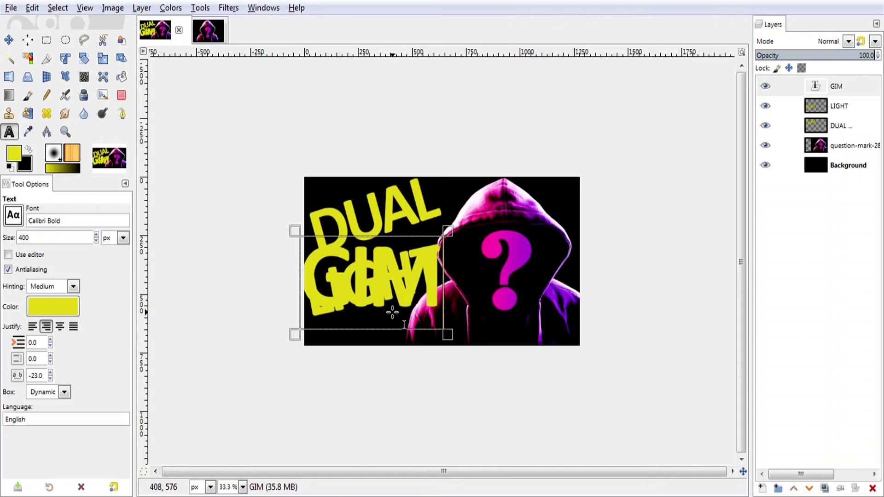
{"action": "type", "text": "P"}
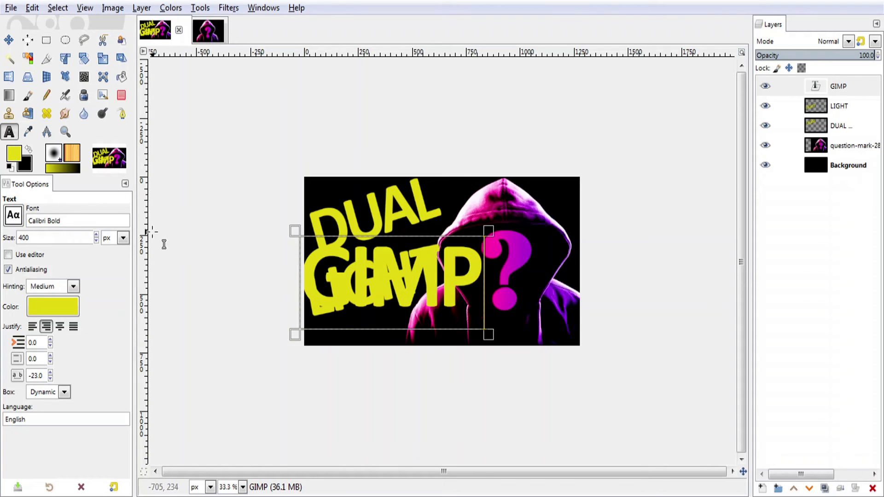
Set the GIMP text to 100 px and move it bottom-left, beneath LIGHT
{"action": "left_click_drag", "start_coordinate": [21, 238], "coordinate": [102, 238]}
{"action": "key", "text": "BackSpace"}
{"action": "key", "text": "Return"}
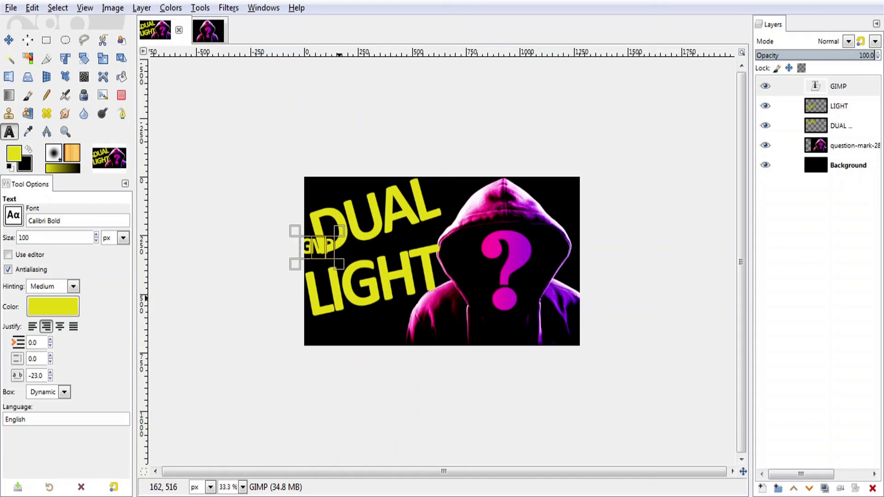
{"action": "left_click", "coordinate": [8, 40]}
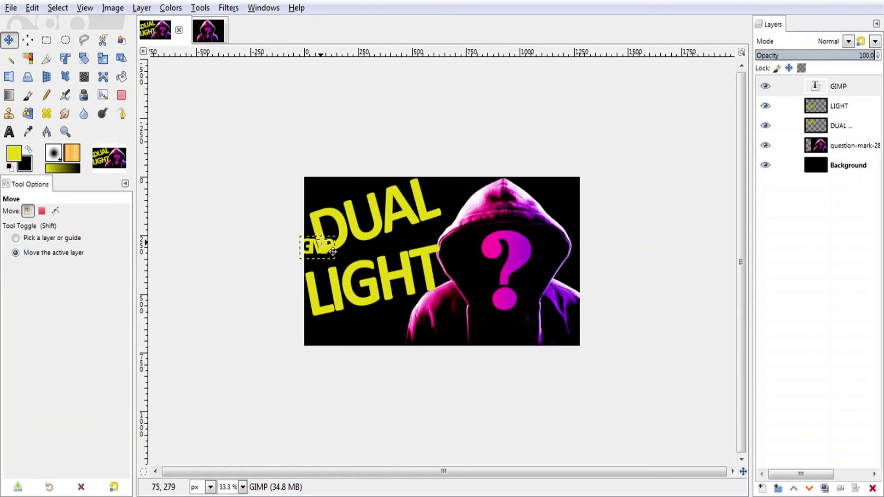
{"action": "mouse_move", "coordinate": [319, 246]}
{"action": "left_mouse_down"}
{"action": "mouse_move", "coordinate": [364, 314]}
{"action": "mouse_move", "coordinate": [366, 346]}
{"action": "left_mouse_up"}
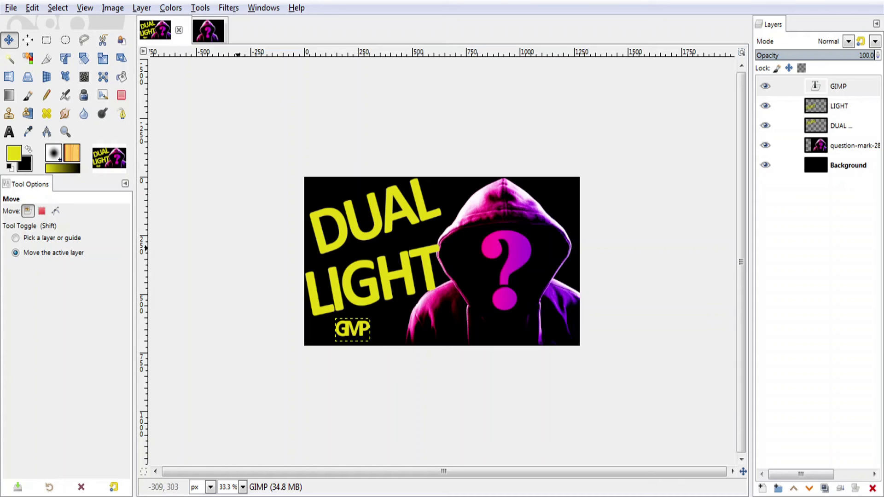
Widen the GIMP word's letter spacing from -23.0 to 21.0
{"action": "left_click", "coordinate": [8, 132]}
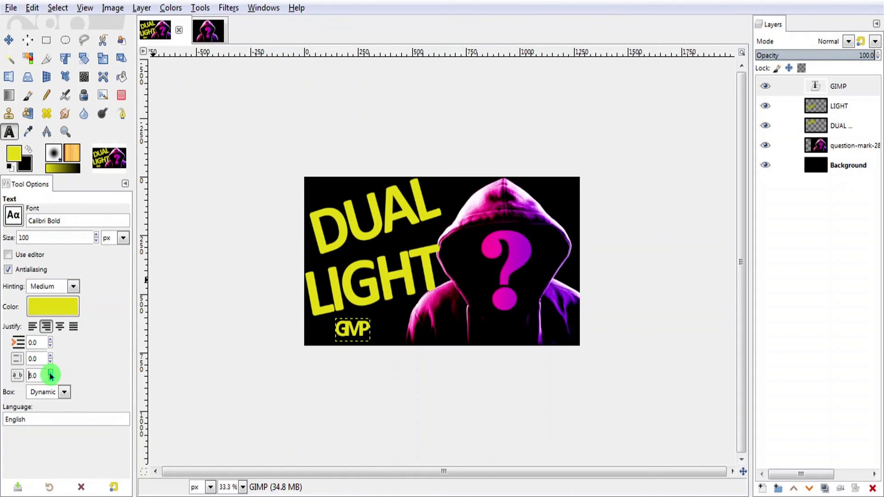
{"action": "left_click", "coordinate": [353, 330]}
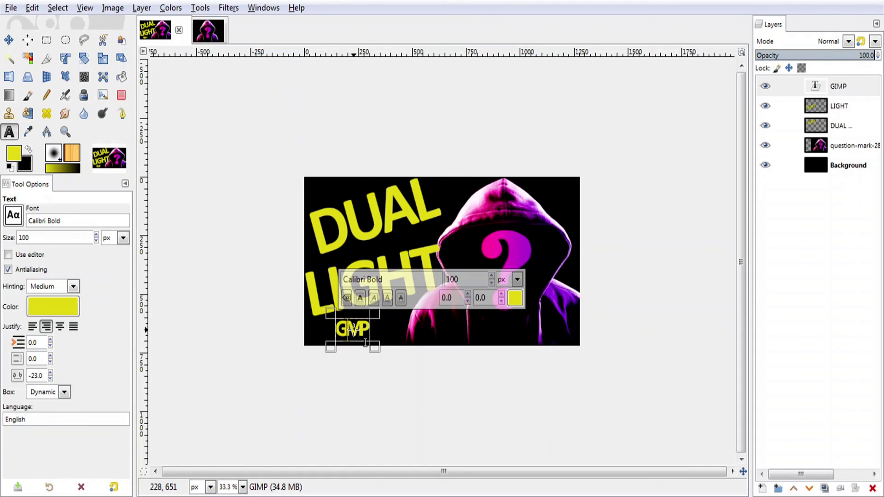
{"action": "left_click", "coordinate": [51, 374]}
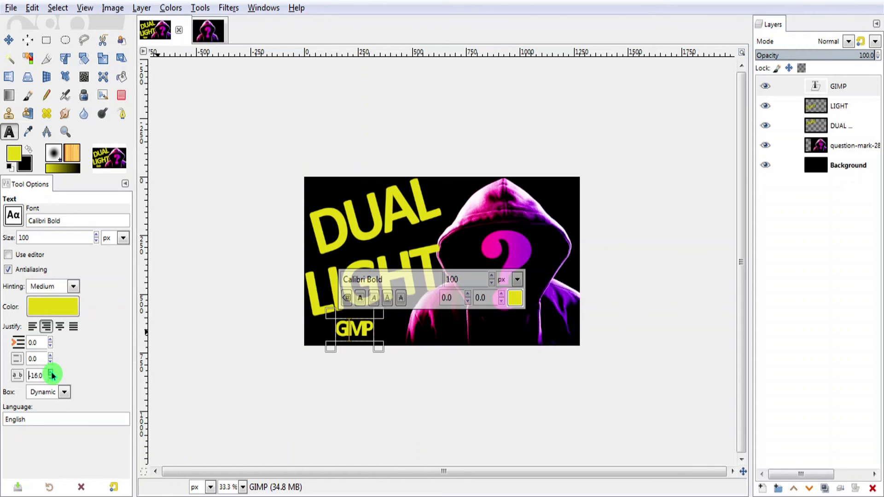
{"action": "left_click", "coordinate": [51, 373]}
{"action": "left_click", "coordinate": [51, 374]}
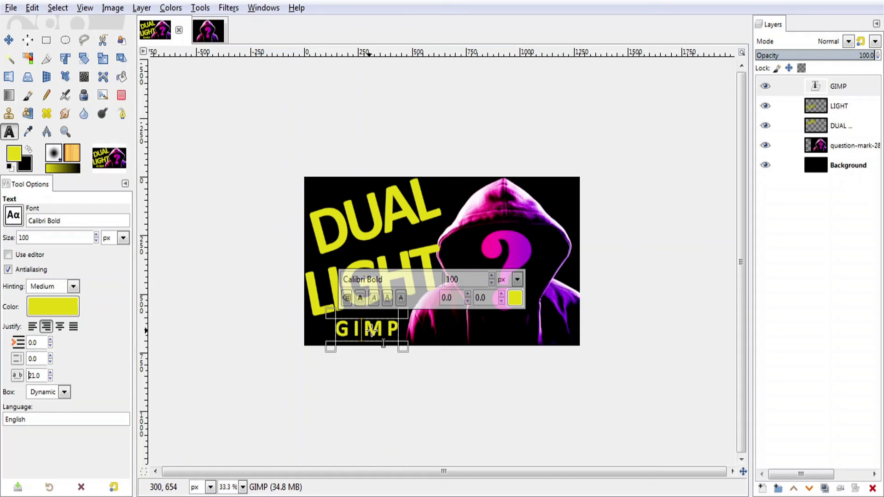
{"action": "left_click", "coordinate": [50, 76]}
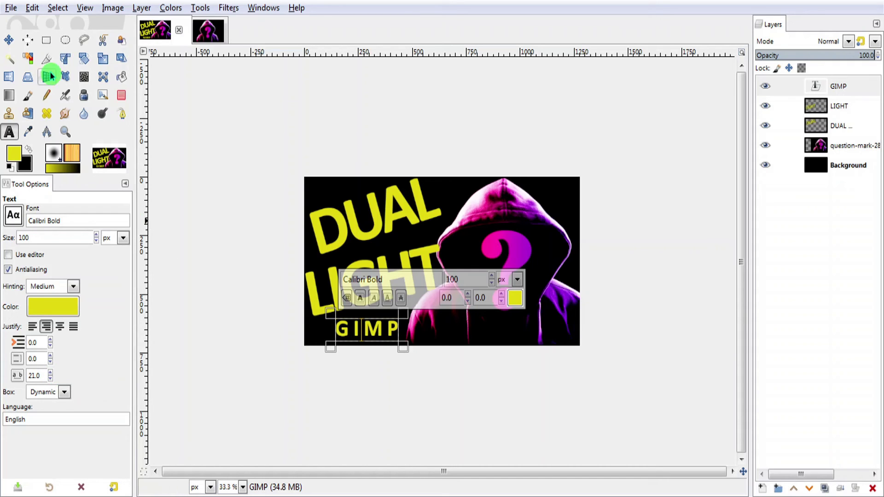
Scale the GIMP text layer up to about 360×124 px
{"action": "left_click", "coordinate": [101, 65]}
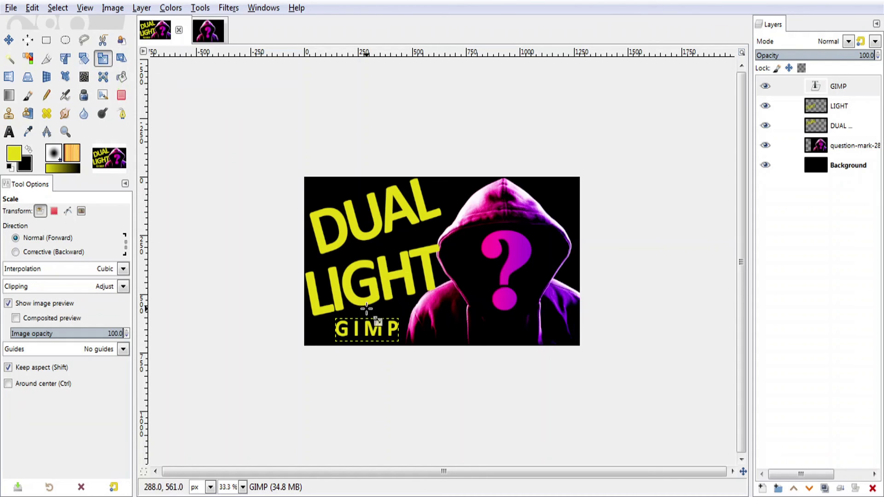
{"action": "left_click", "coordinate": [369, 330]}
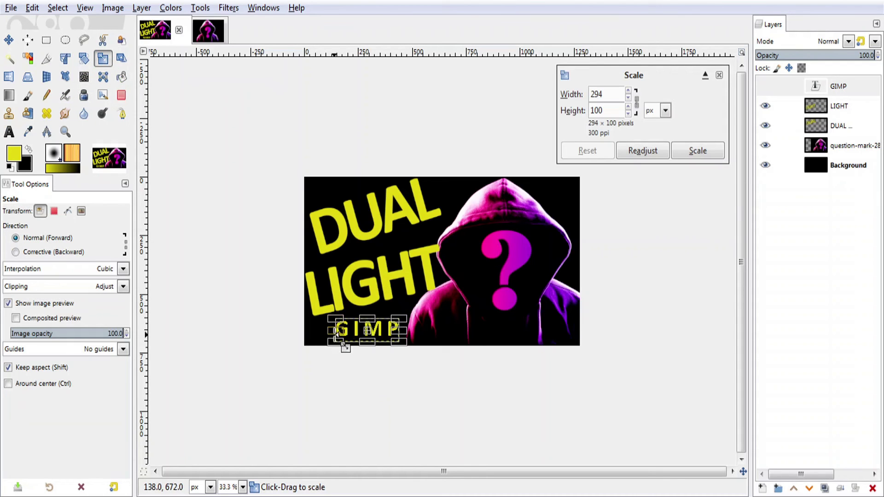
{"action": "left_click_drag", "start_coordinate": [335, 342], "coordinate": [322, 337]}
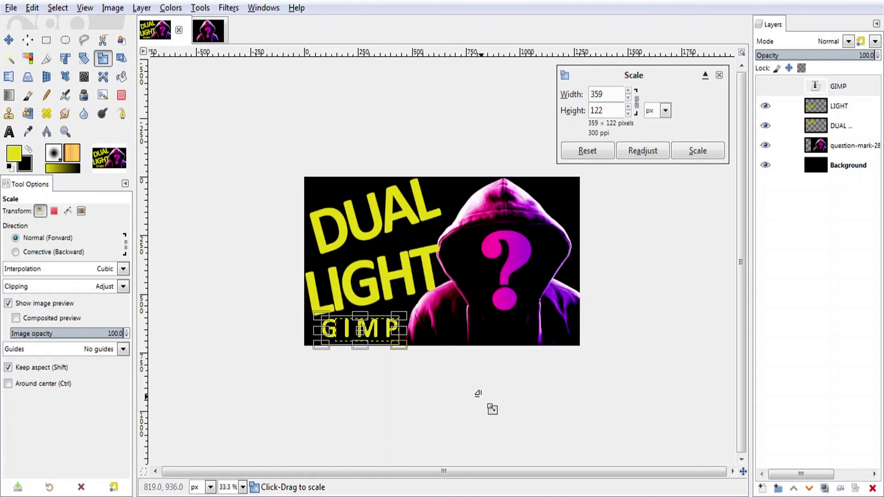
{"action": "left_click", "coordinate": [694, 160]}
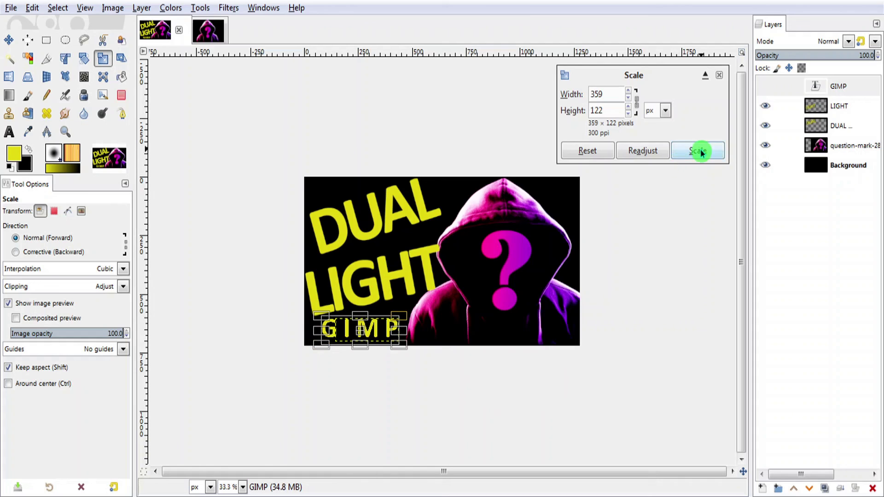
{"action": "left_click", "coordinate": [668, 211]}
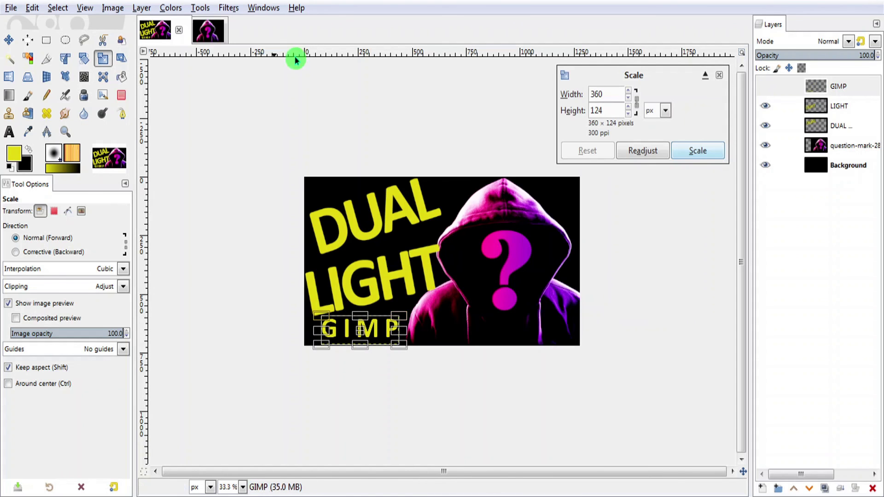
Dismiss the Select menu and Scale settings, leaving GIMP as the active layer
{"action": "left_click", "coordinate": [63, 12]}
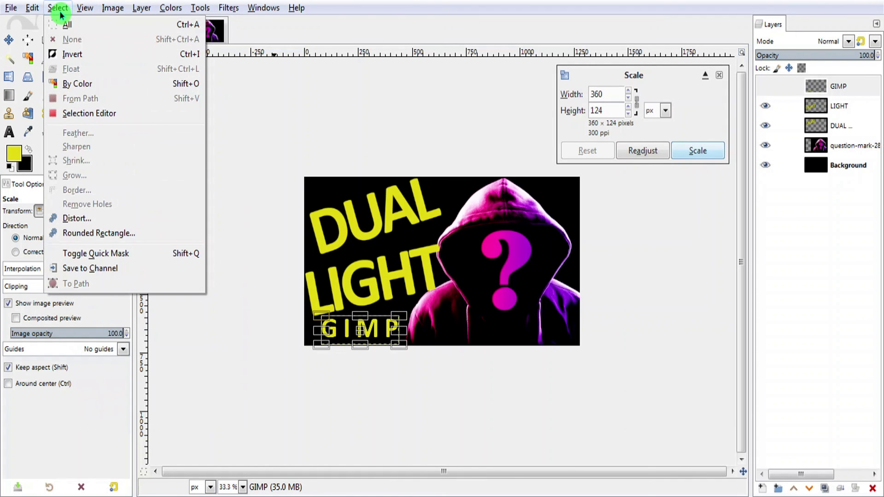
{"action": "left_click", "coordinate": [296, 78]}
{"action": "left_click", "coordinate": [768, 89]}
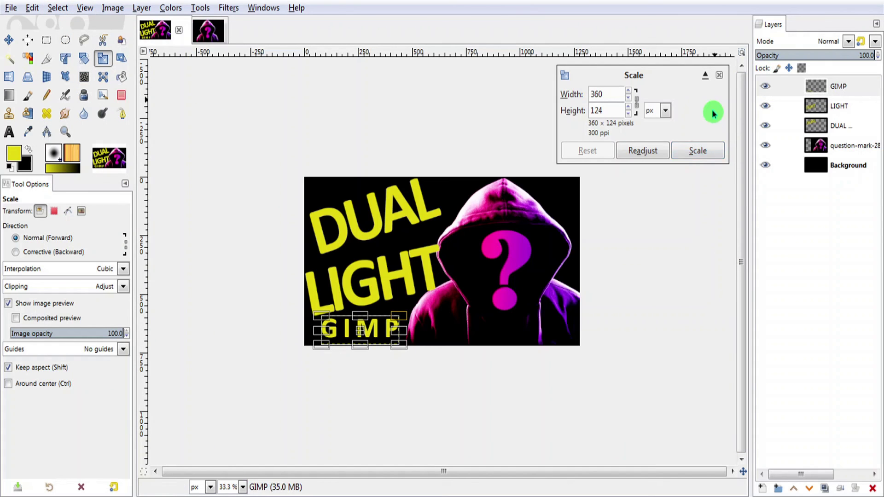
{"action": "left_click", "coordinate": [719, 76]}
Export the image as Untitled.jpg into the gimp tutorial folder at JPEG quality 90
{"action": "left_click", "coordinate": [10, 7]}
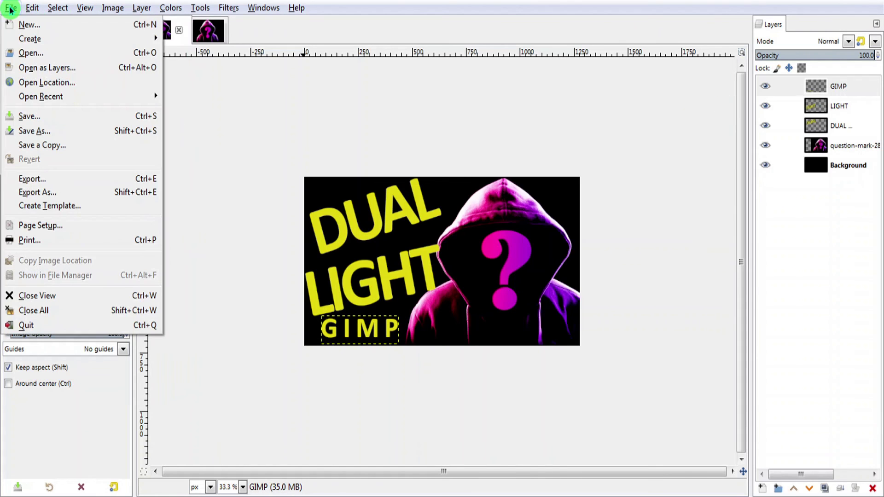
{"action": "left_click", "coordinate": [58, 184]}
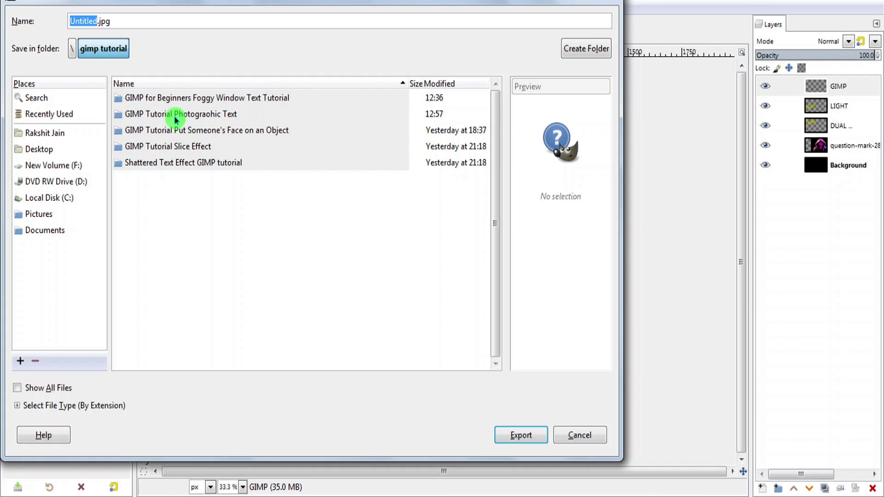
{"action": "left_click", "coordinate": [521, 435]}
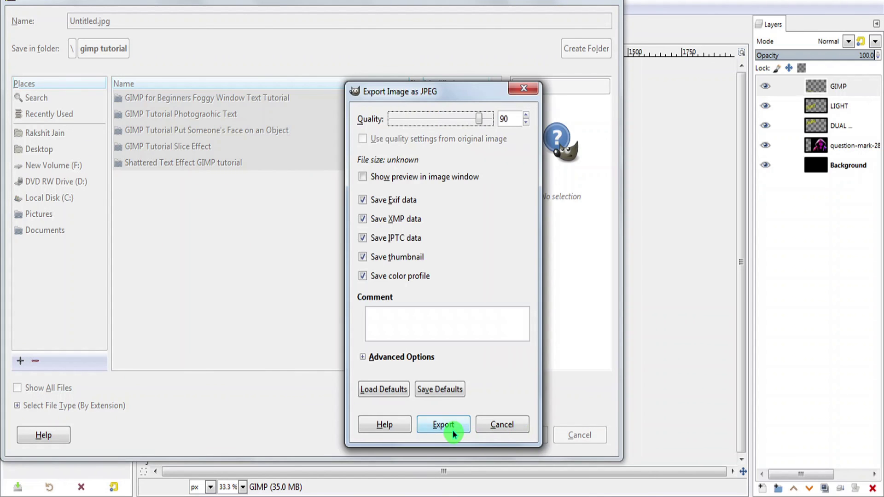
{"action": "left_click", "coordinate": [452, 430]}
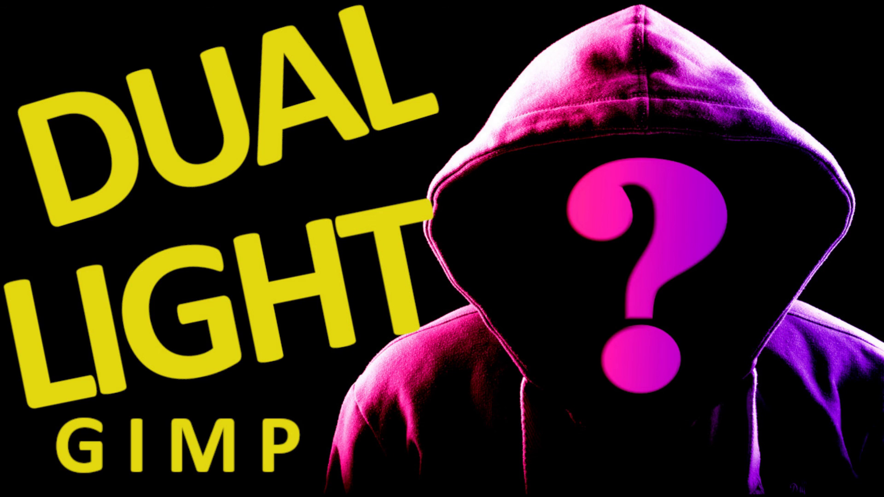